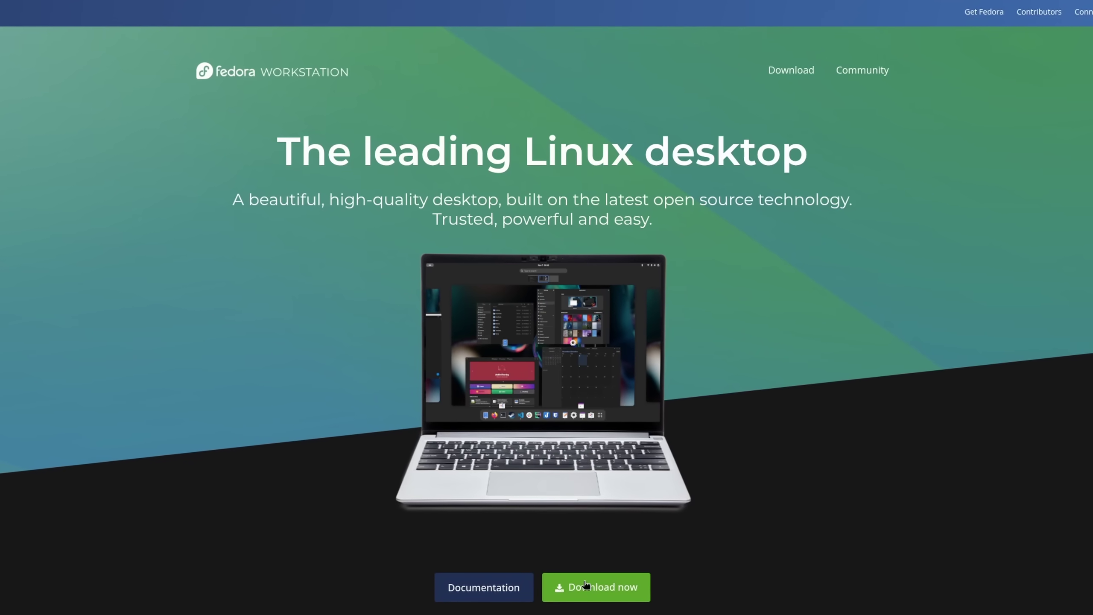
- Open the Fedora Workstation 42 download page via the green Download now button and scroll down it
click(585, 586)
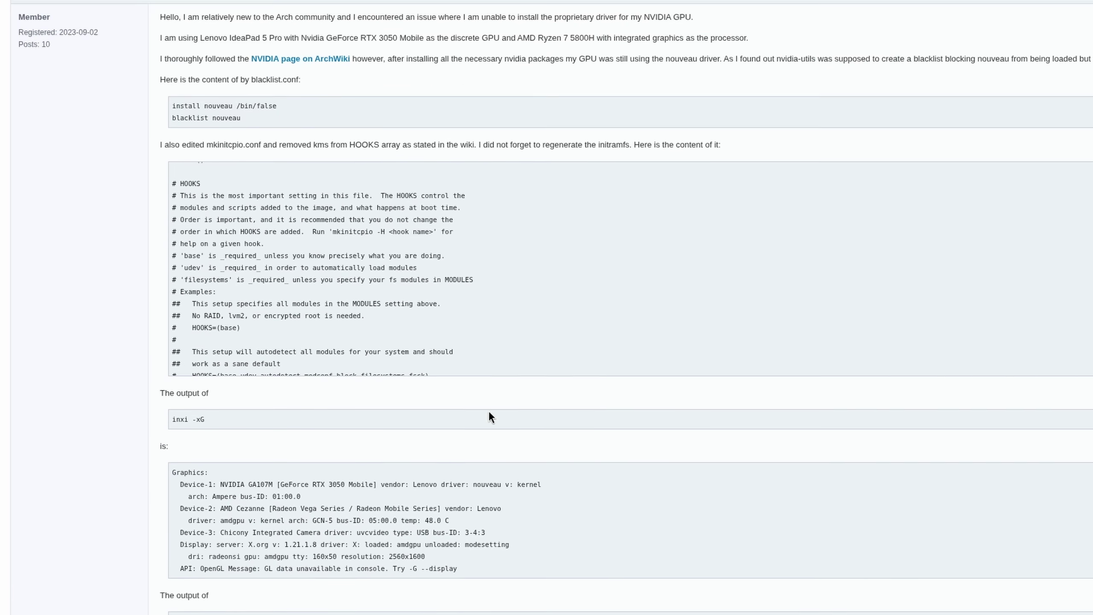
scroll(488, 410, down, 10)
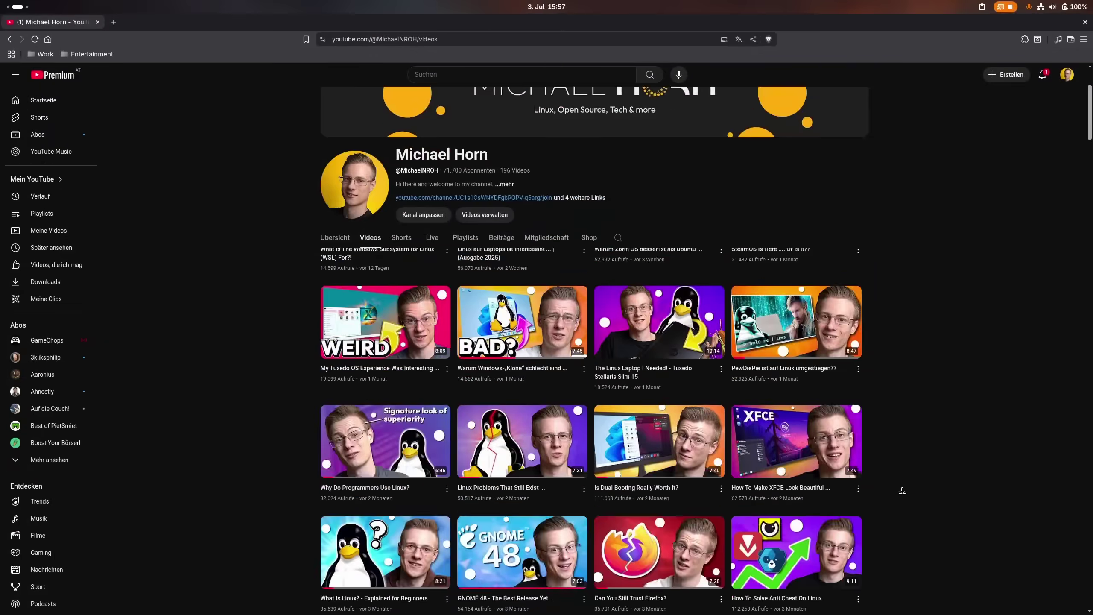
- Drag the Resize Volume slider right to a 915 GB partition size, leaving 85 GB free
scroll(898, 499, down, 15)
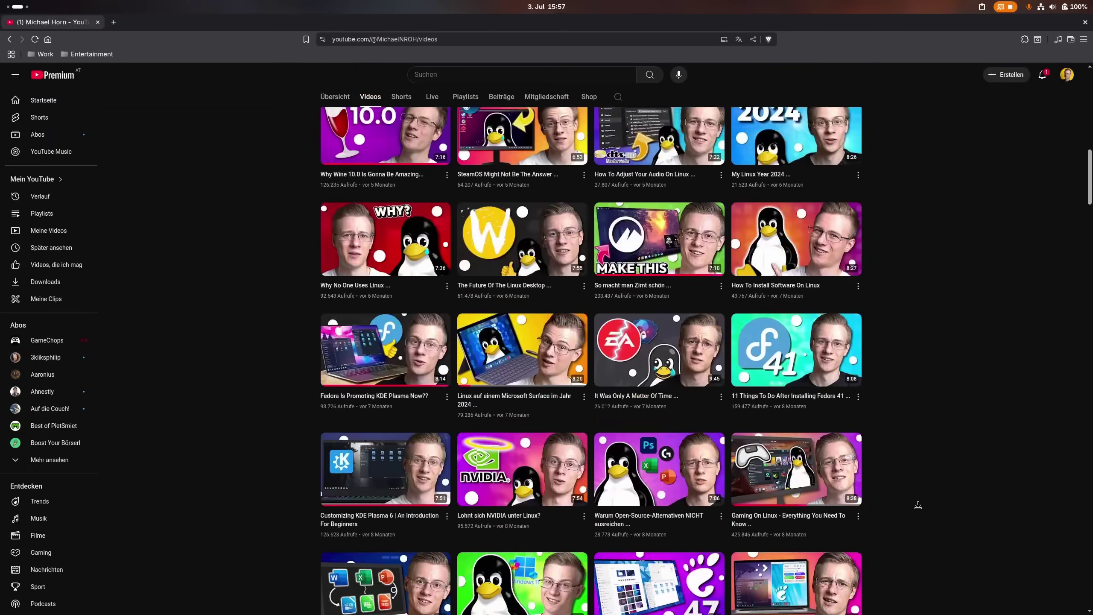
scroll(923, 387, down, 5)
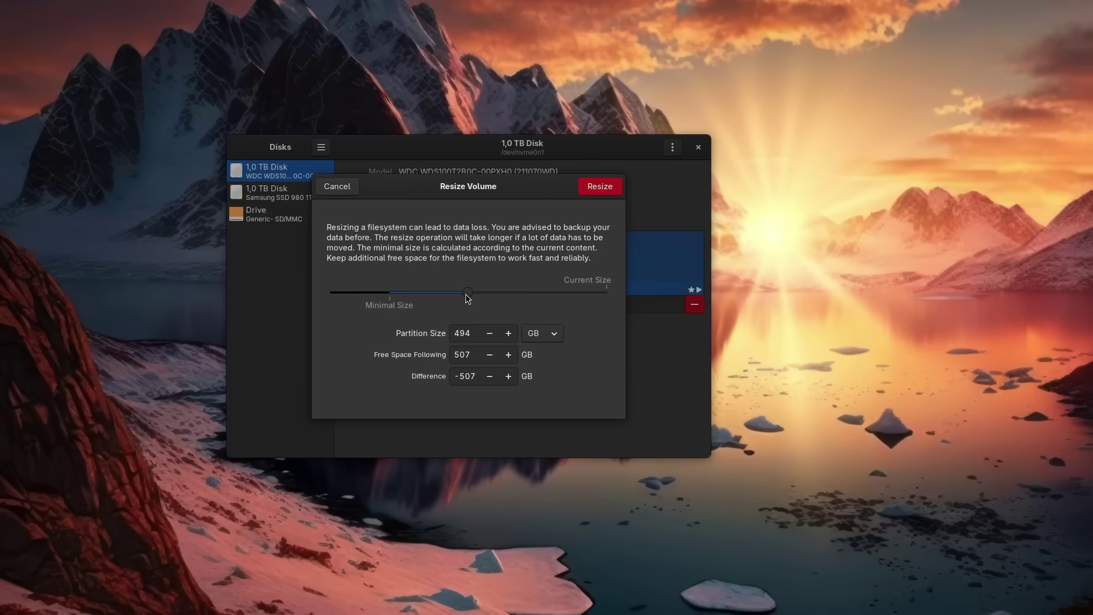
drag(469, 296, 541, 298)
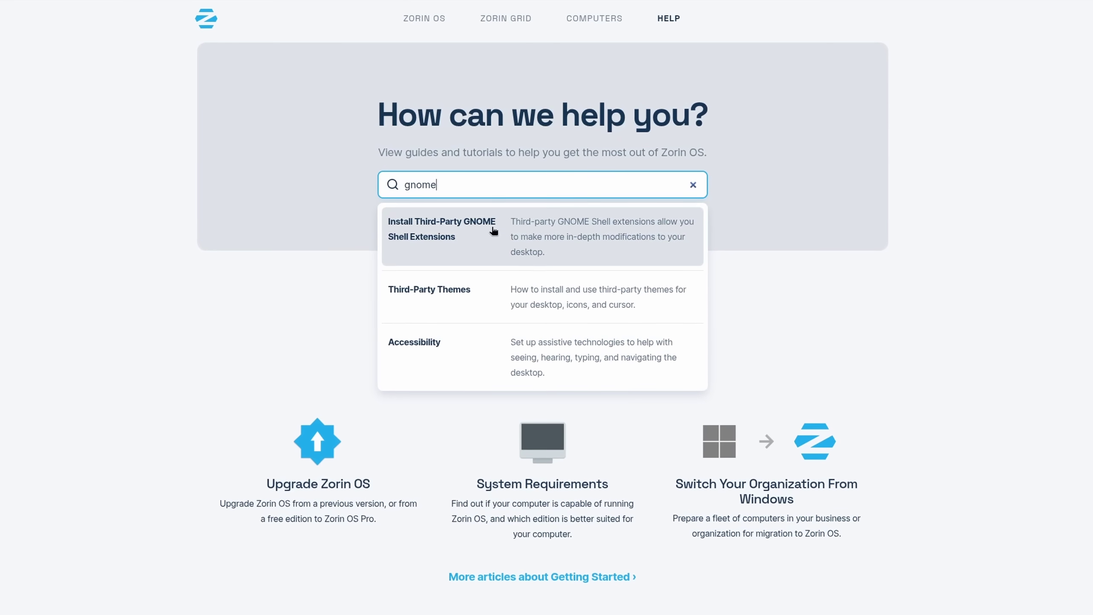
- Select the sentence 'Cinnamon is based on the GNOME 3' in the results, then launch GIMP
drag(129, 206, 361, 206)
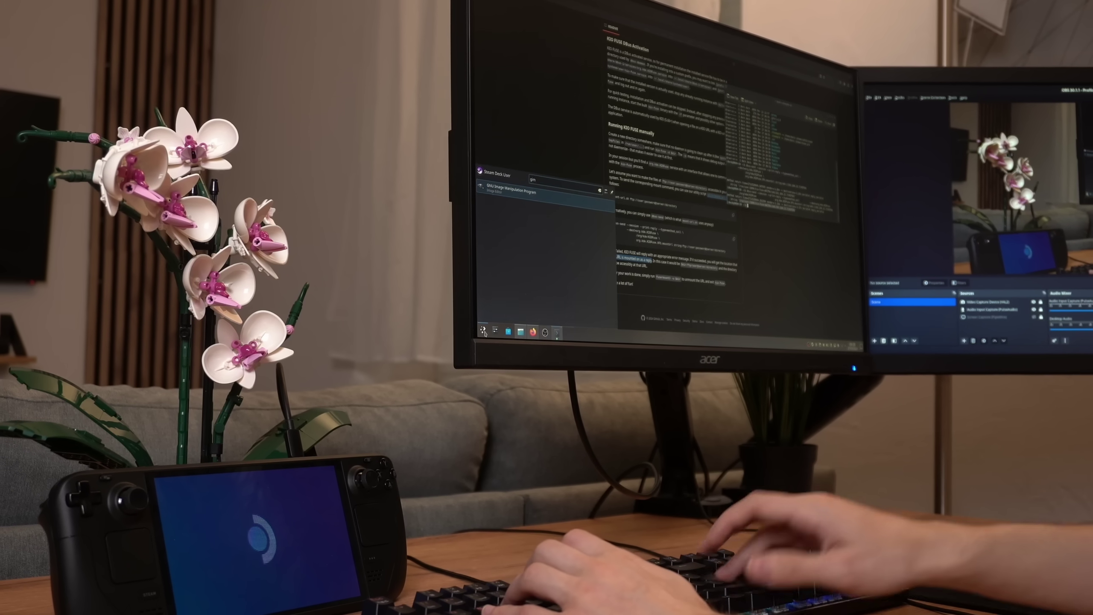
key(Return)
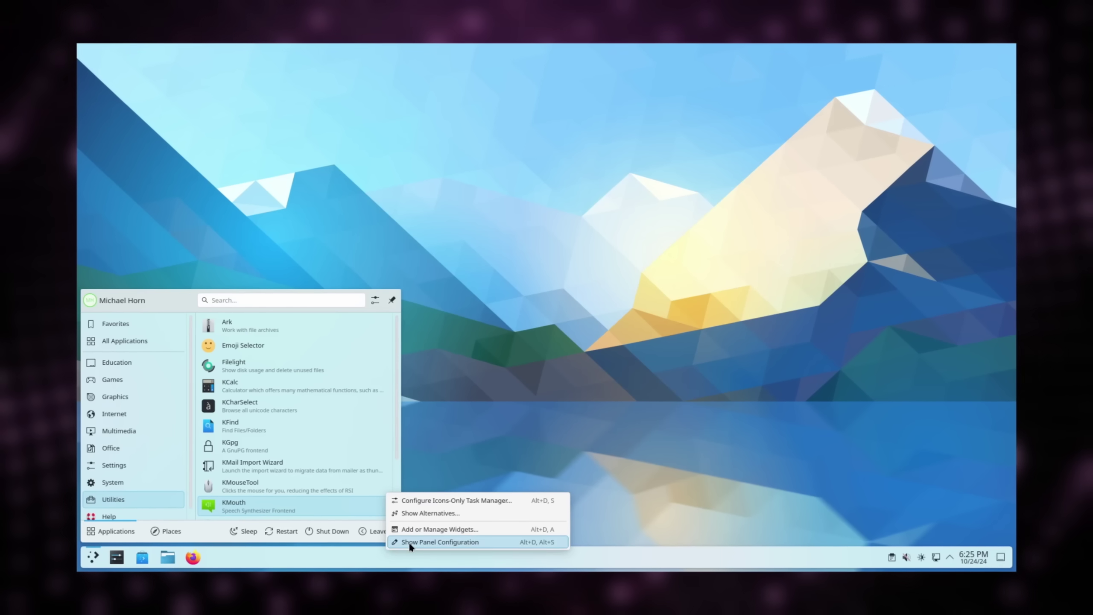
- Expand Board Games in the Menu Editor, then go to the smb HIFS01 share on 10.100.2.4
click(408, 541)
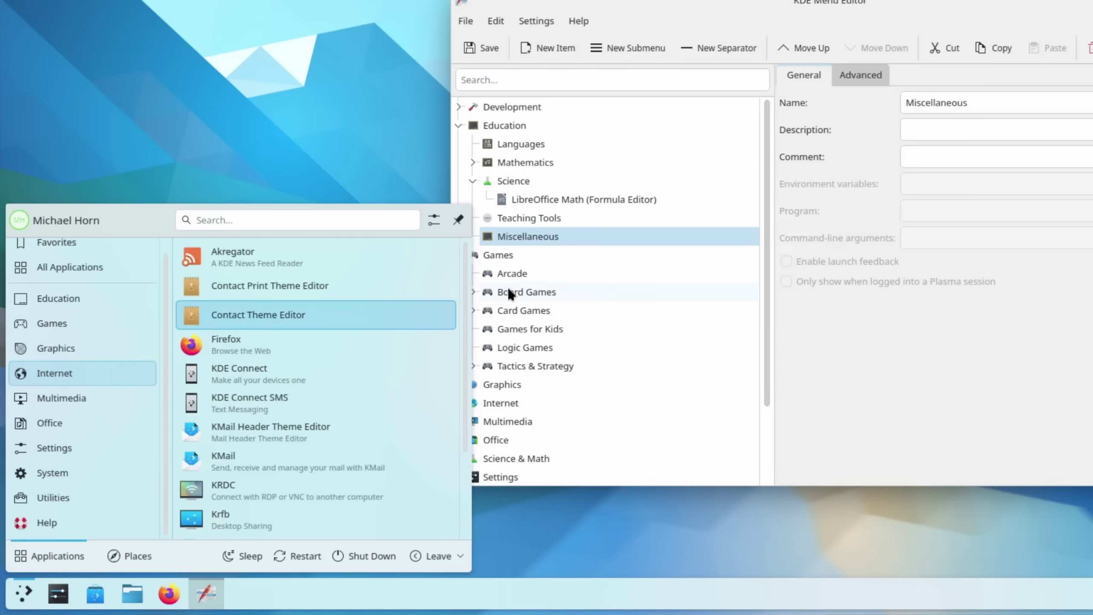
click(508, 293)
click(473, 292)
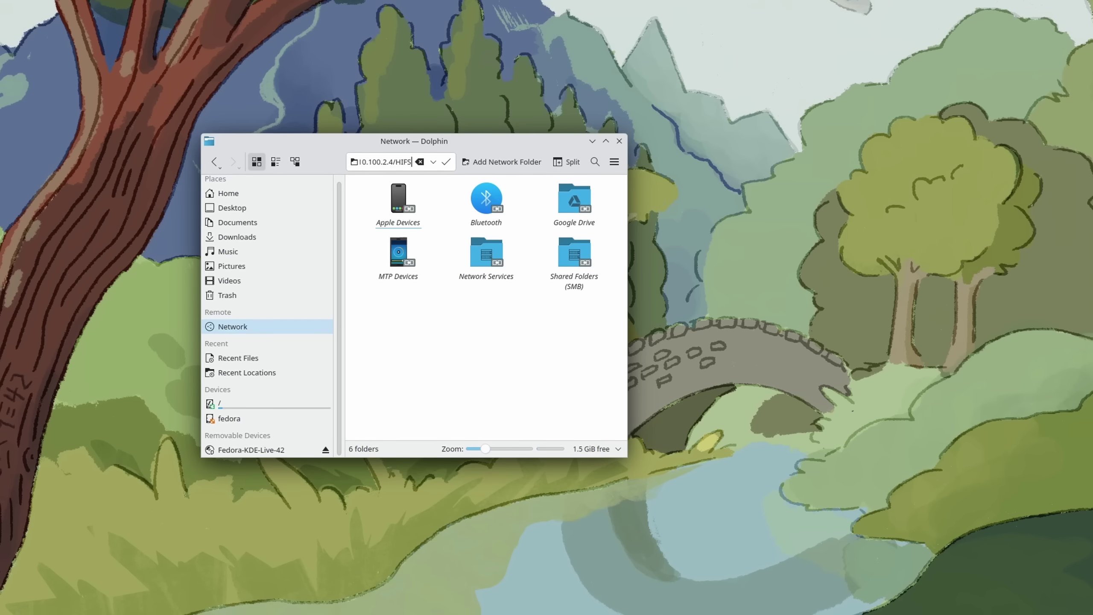
text(01)
key(Return)
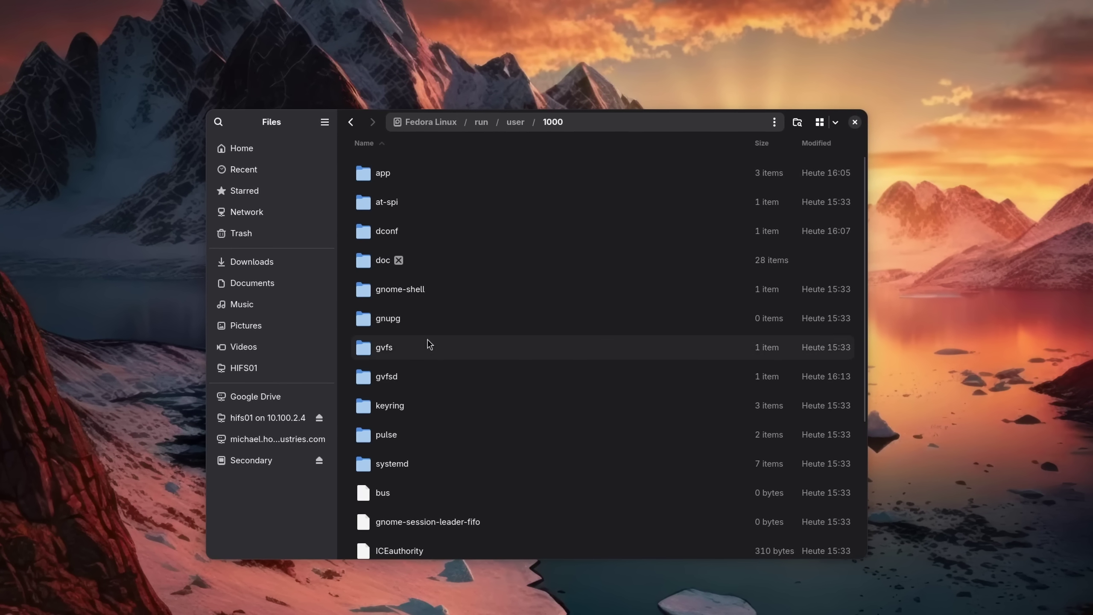
- Browse gvfs into the hifs01 smb share, select its folders, then select the HIFS01 Z: drive
double_click(415, 350)
double_click(427, 176)
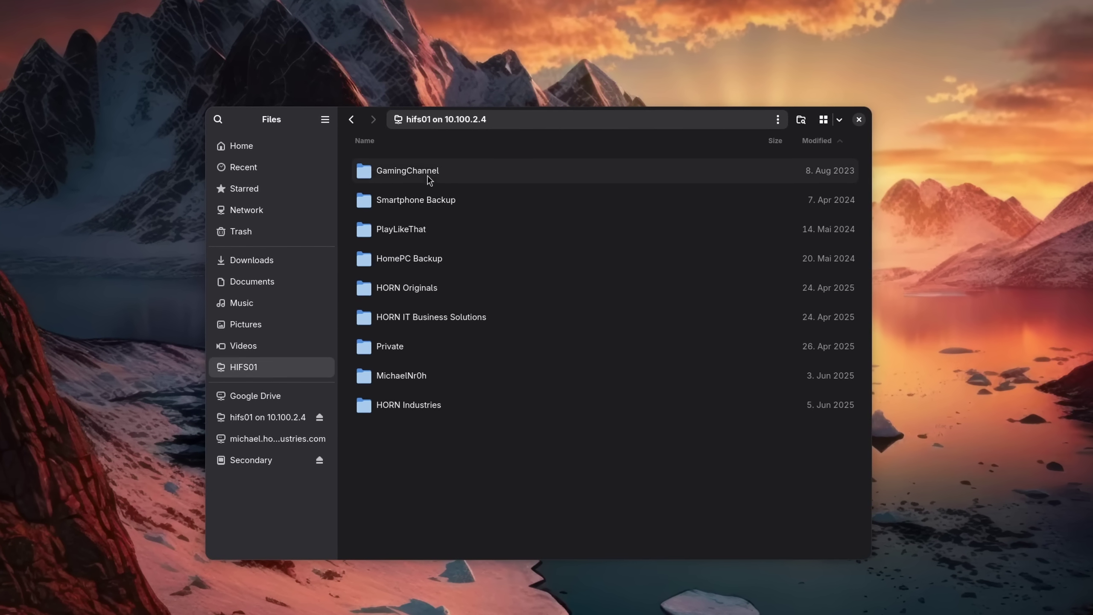
drag(398, 448, 472, 128)
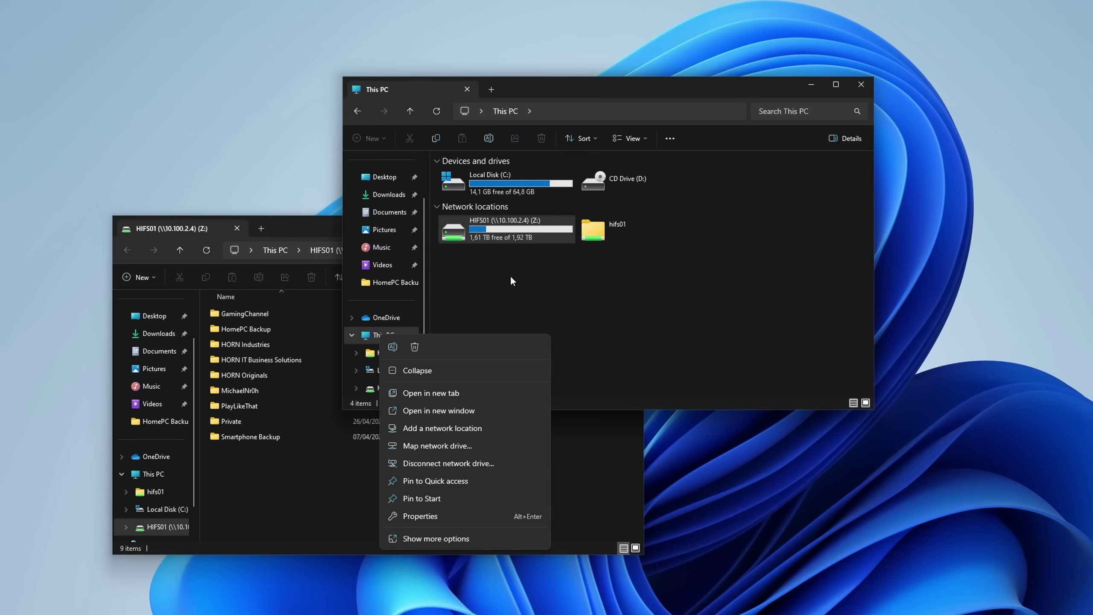
click(520, 232)
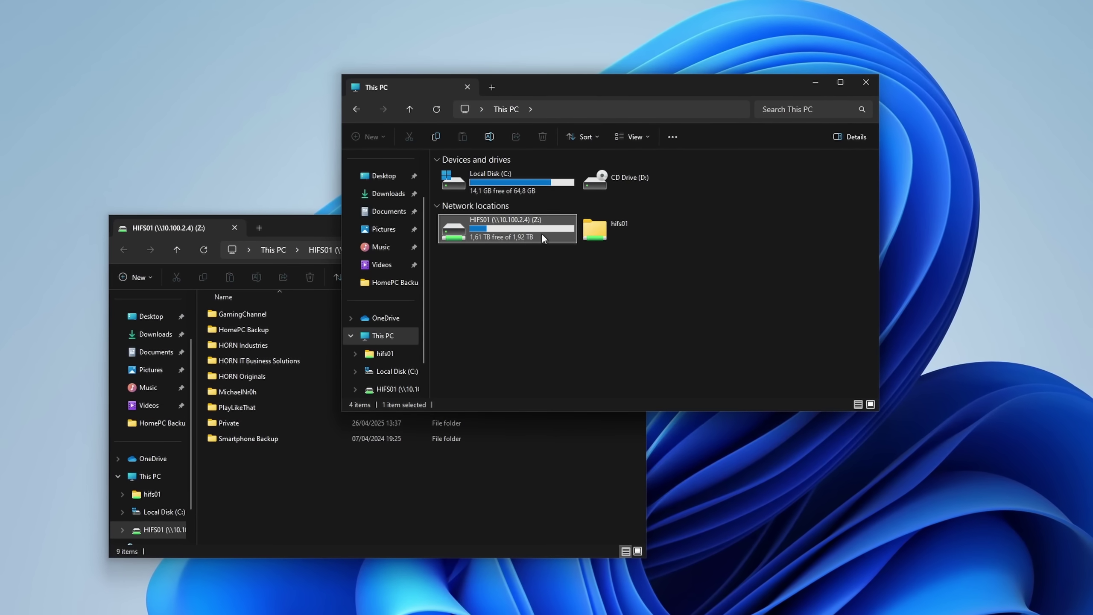
click(615, 233)
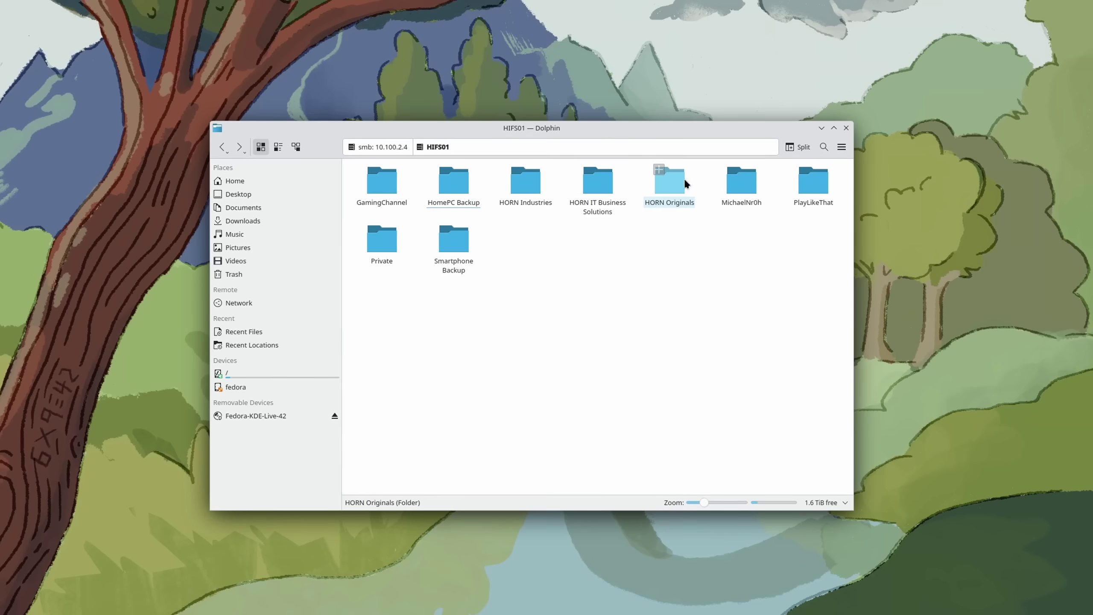
- Select the share's Videos folder, then add a Media Storage location browsed from Computer
double_click(741, 183)
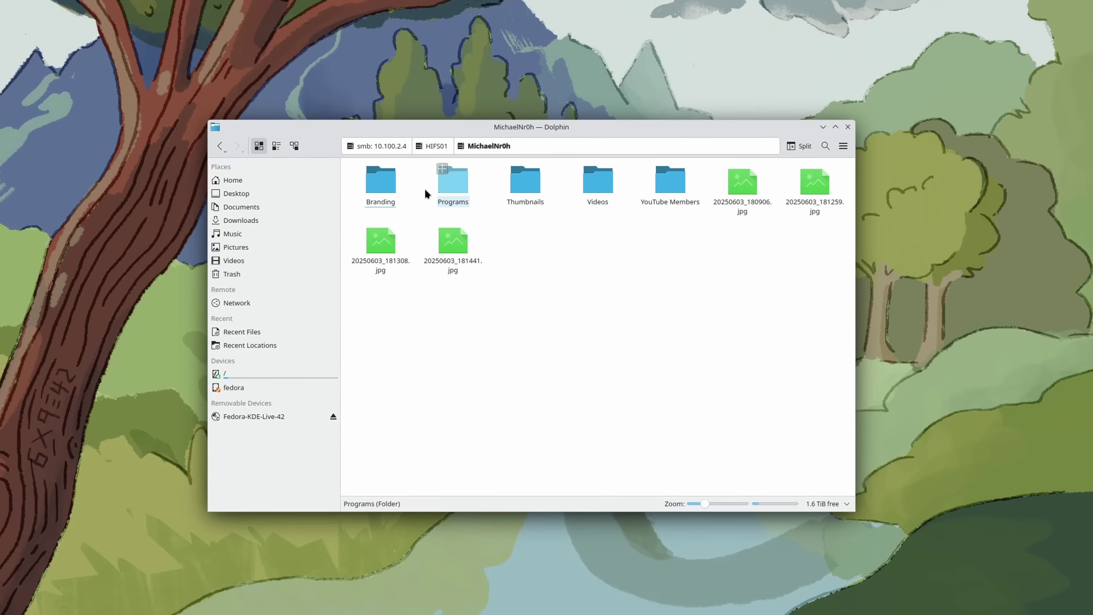
click(598, 185)
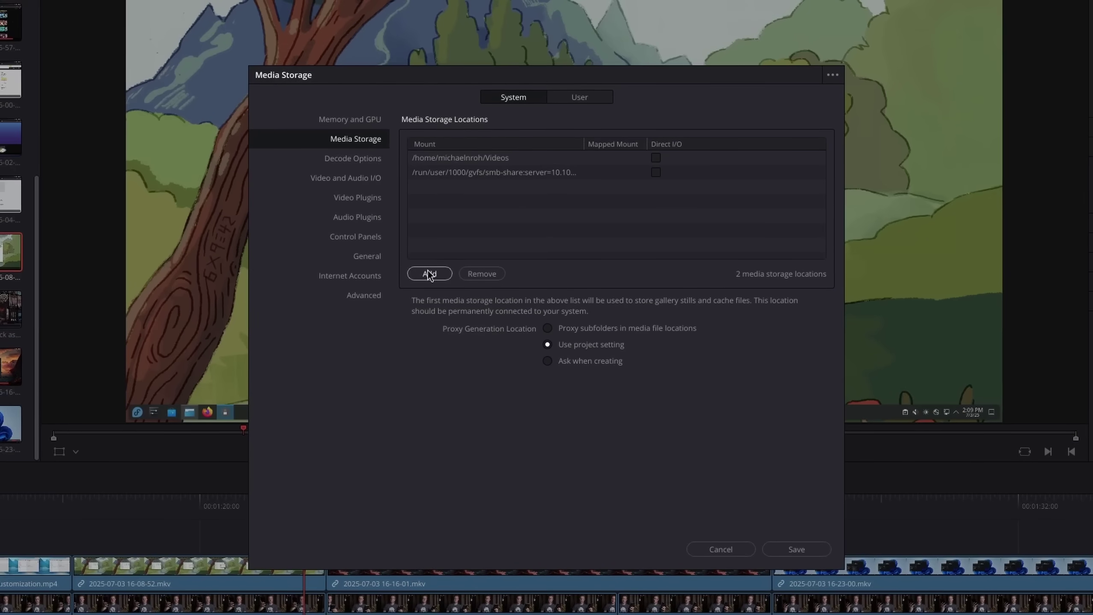
click(427, 276)
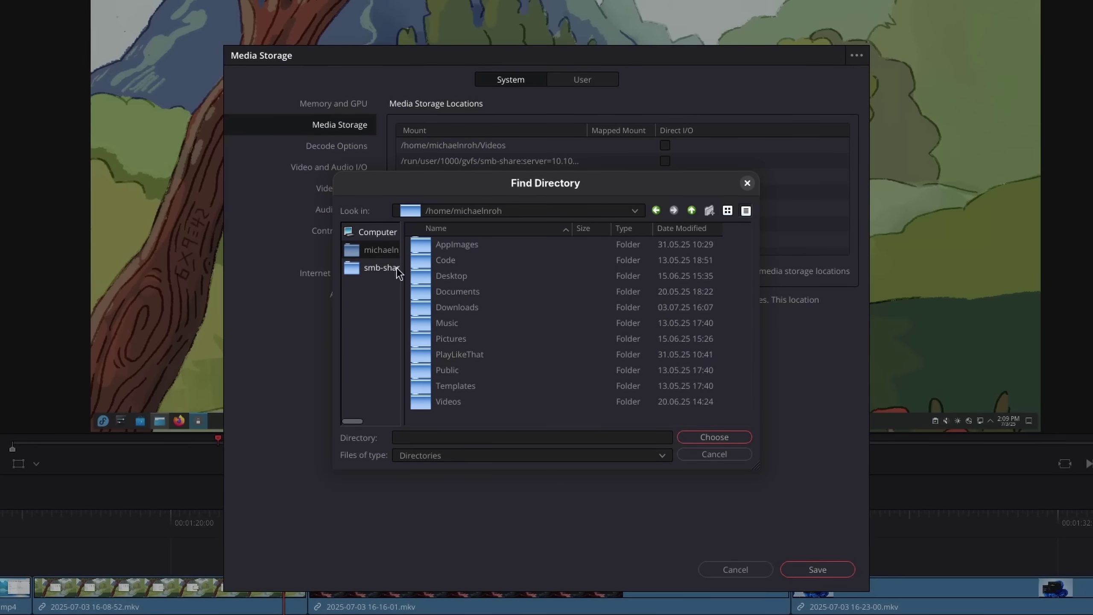
click(377, 232)
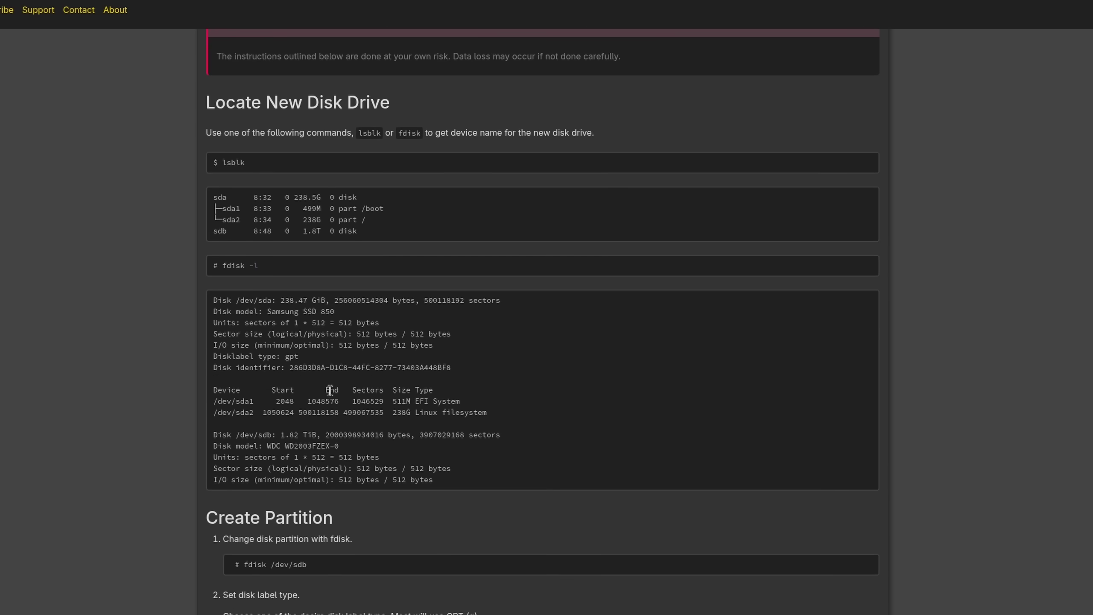
- Scroll the disk guide down to the Create Partition and Format Partition steps
scroll(330, 390, down, 15)
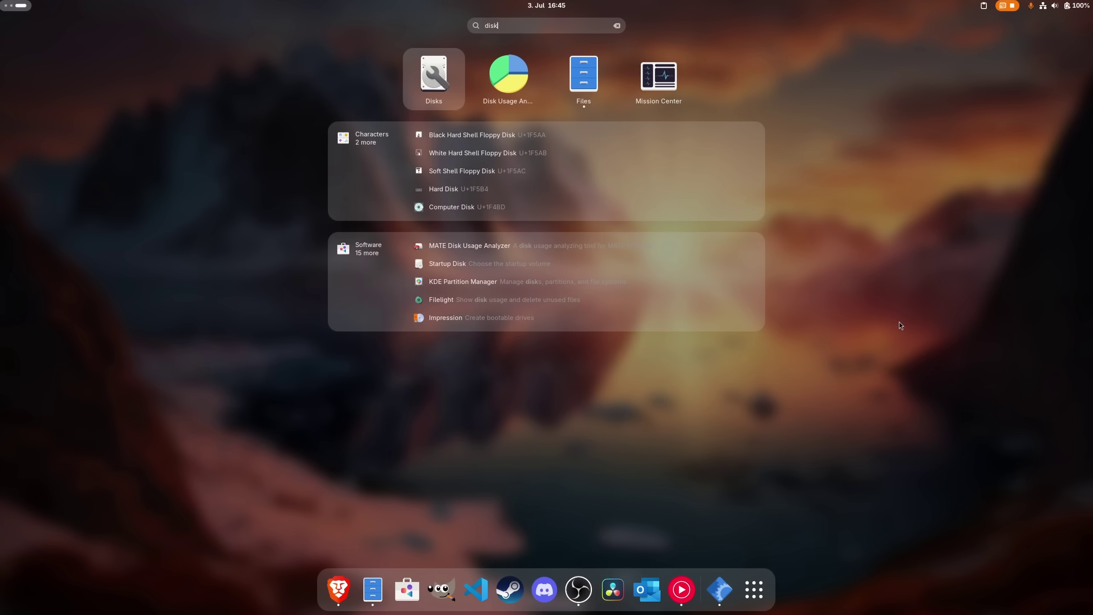
- Launch Disks and create an NTFS partition in the 1,0 TB disk's free space
key(Return)
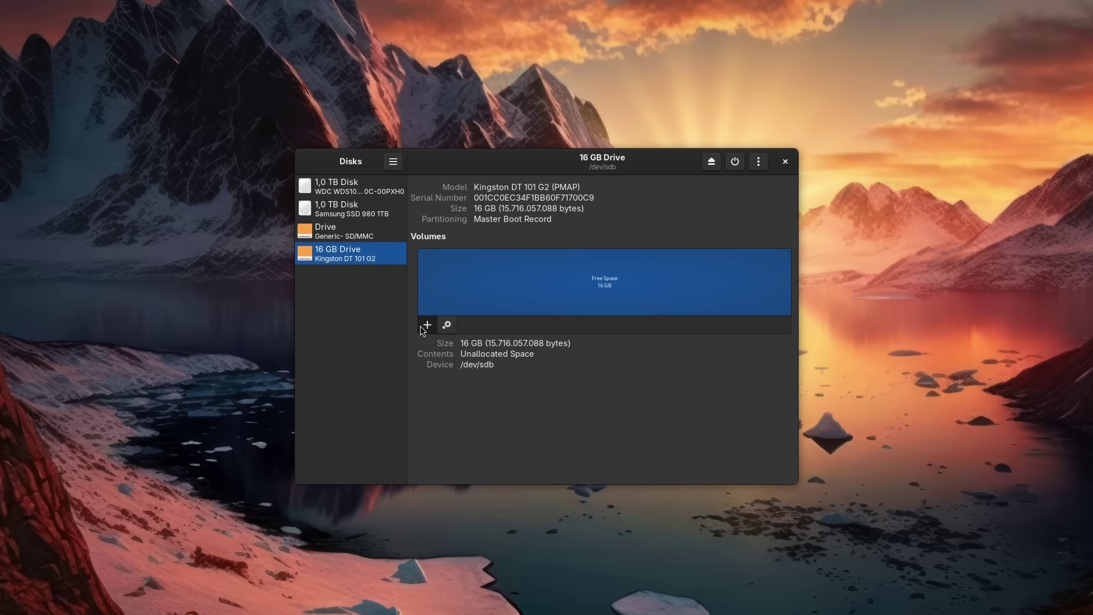
click(426, 325)
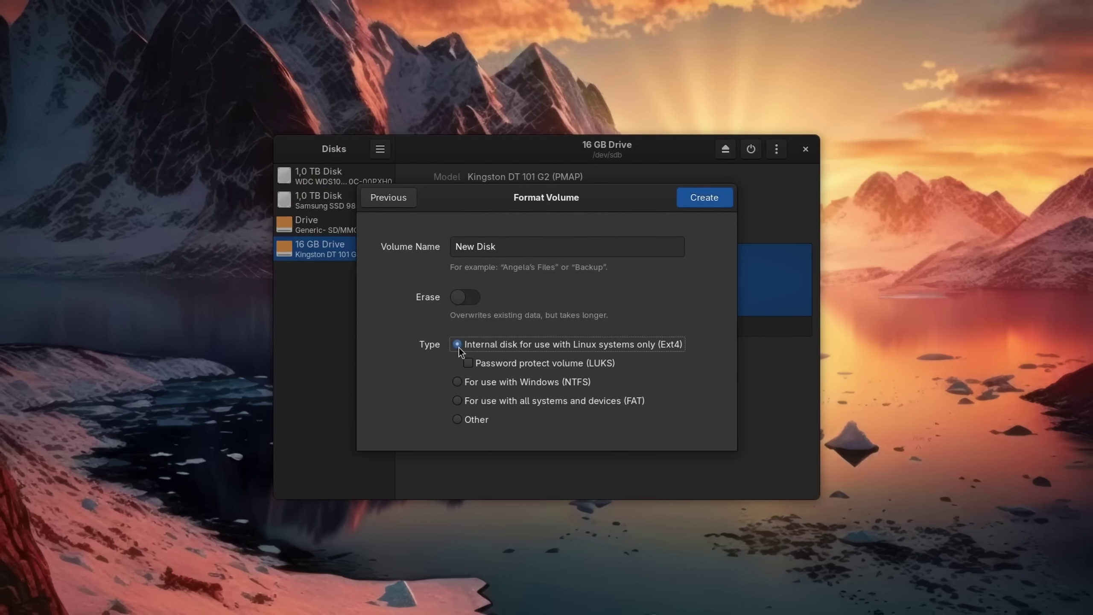
click(463, 342)
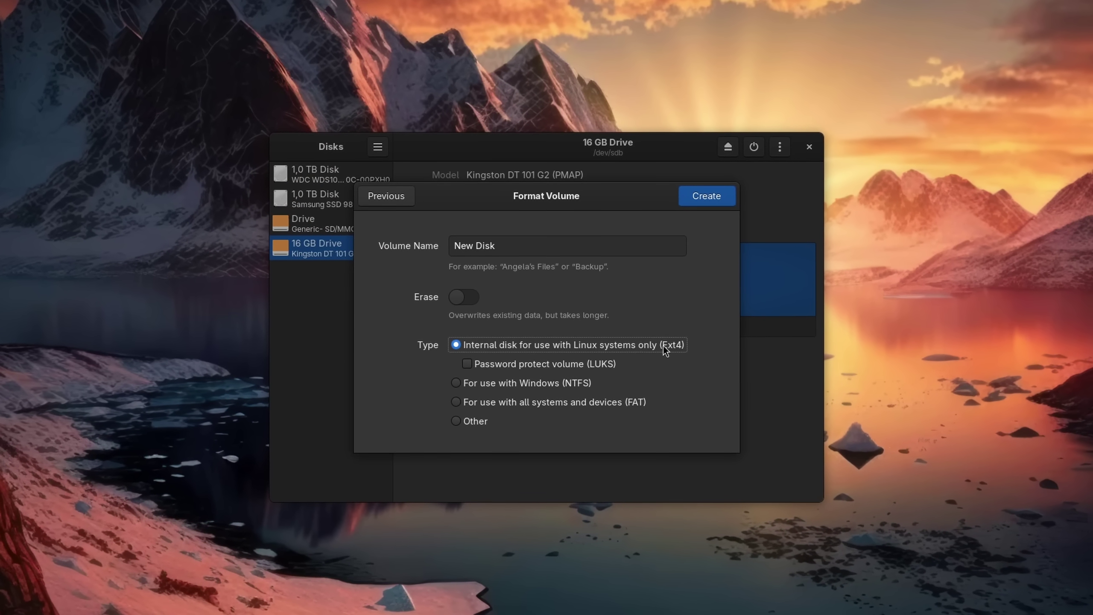
click(486, 384)
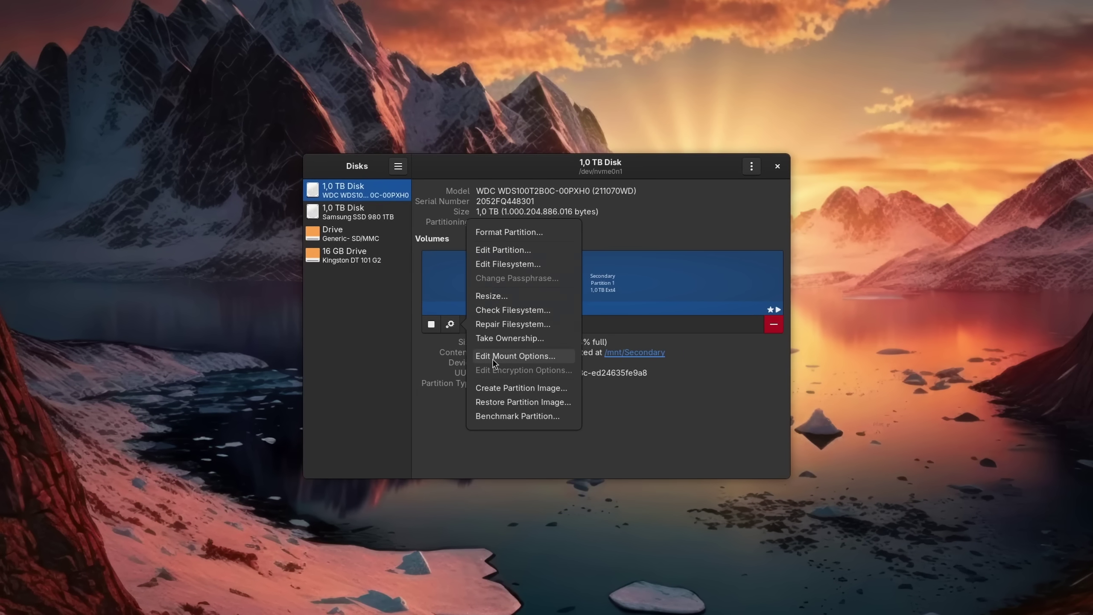
- Open the Secondary partition's mount options at /mnt/Secondary and toggle mounting at system startup
click(491, 358)
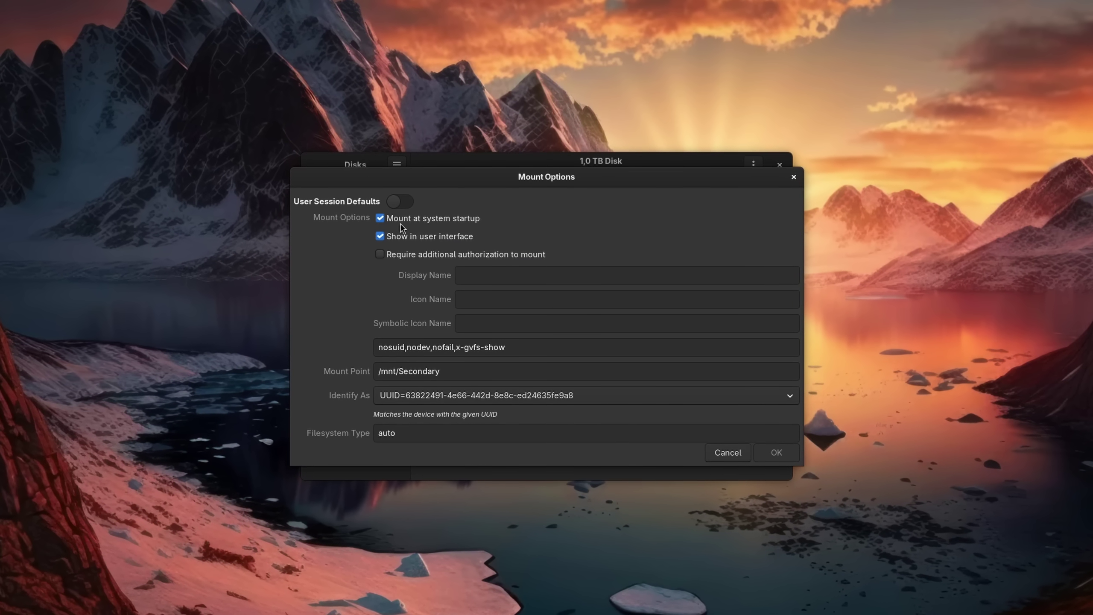
click(380, 217)
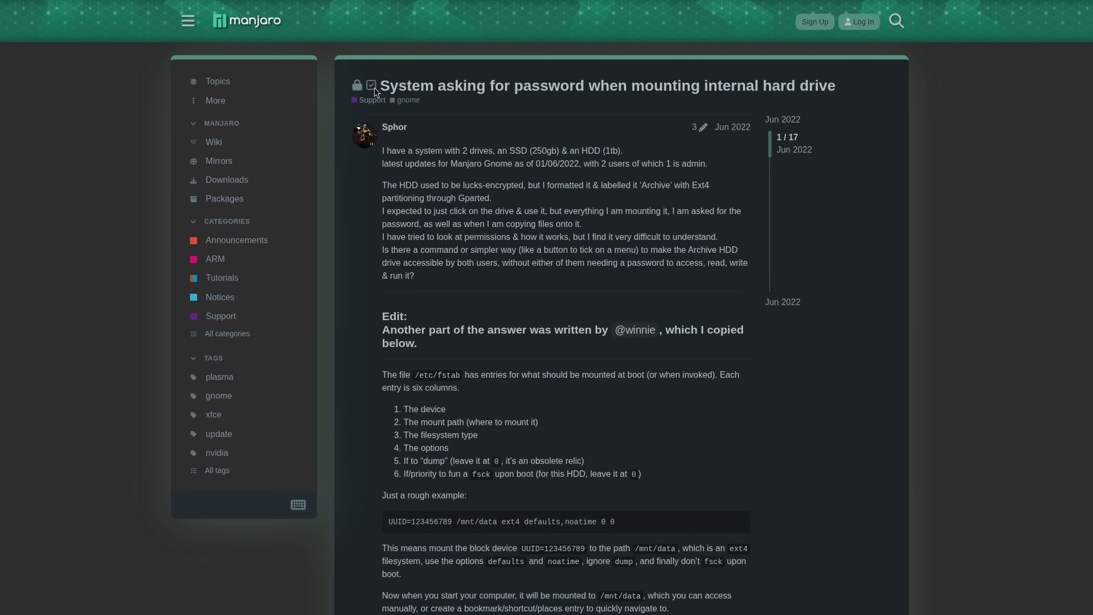
drag(379, 86, 852, 92)
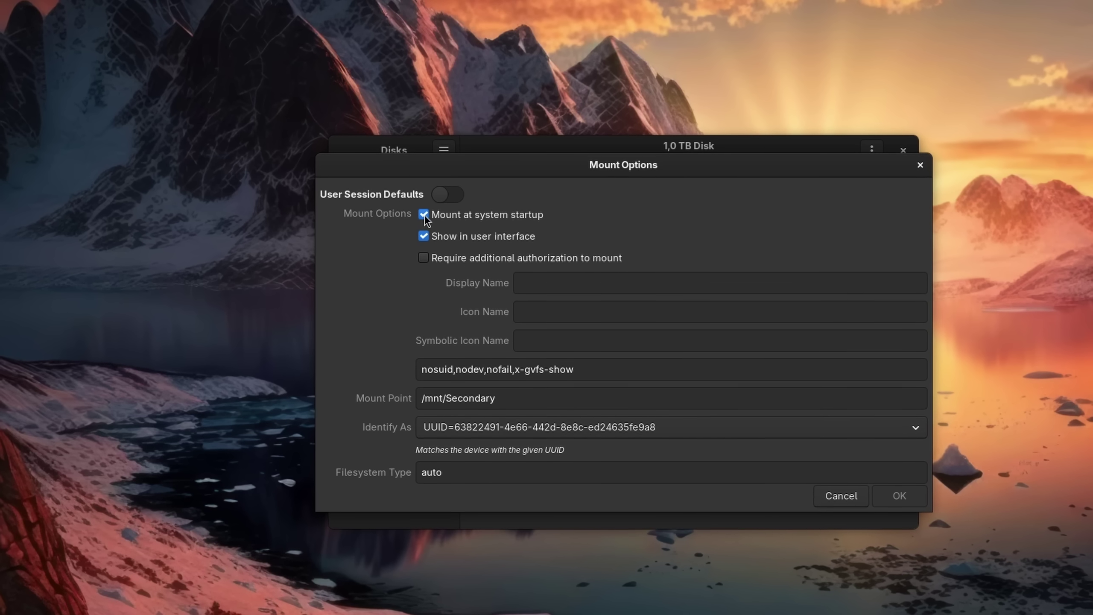
- Keep mount at startup on, hide the partition, then shrink the 16 GB drive's partition to 10,1 GB
click(425, 215)
click(424, 214)
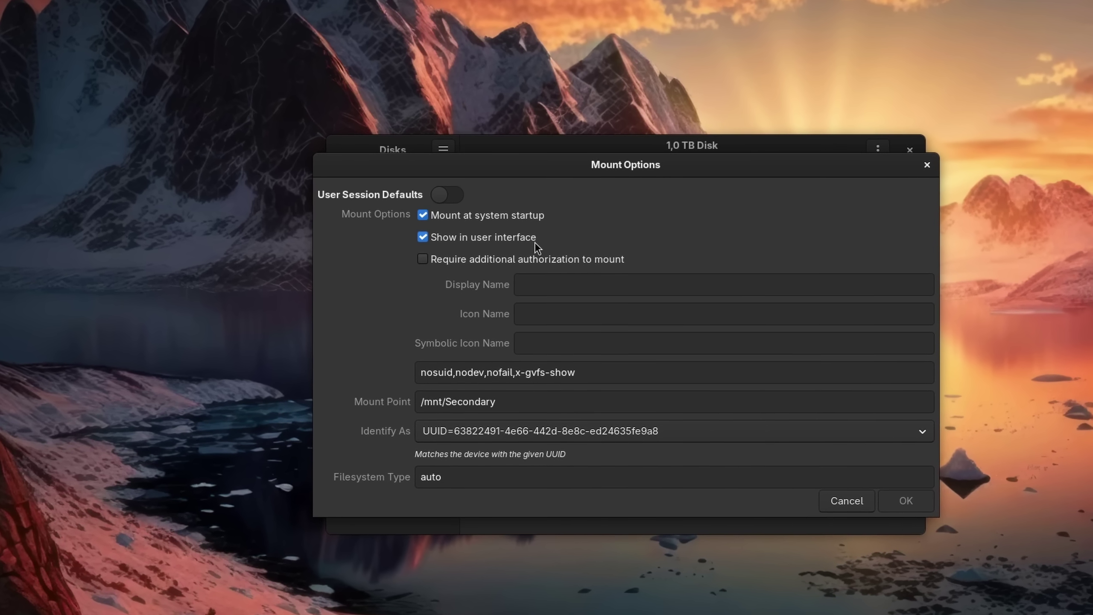
click(523, 237)
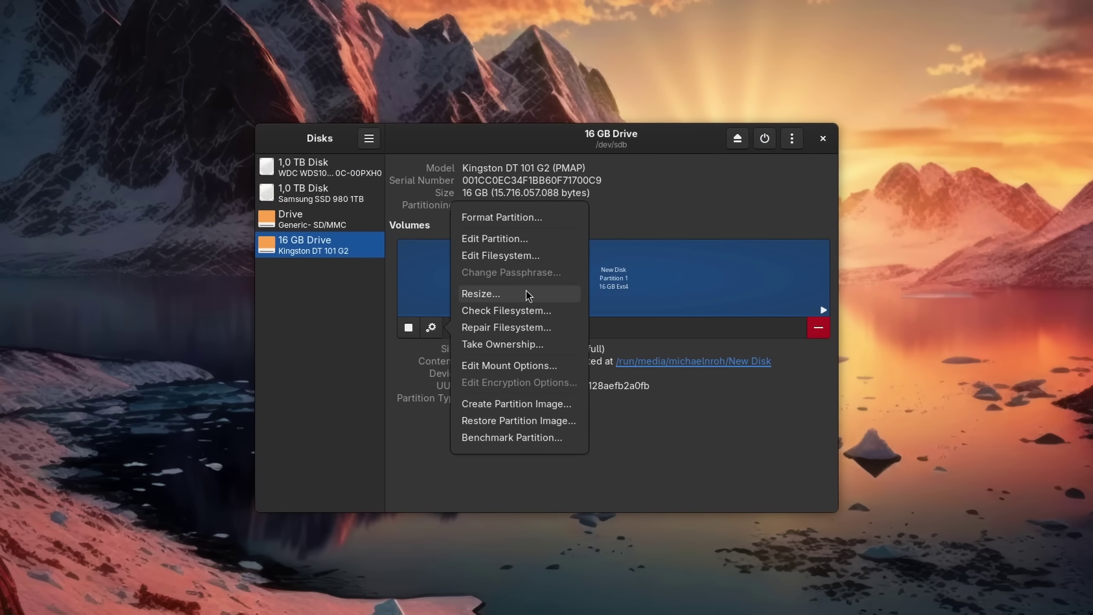
click(528, 296)
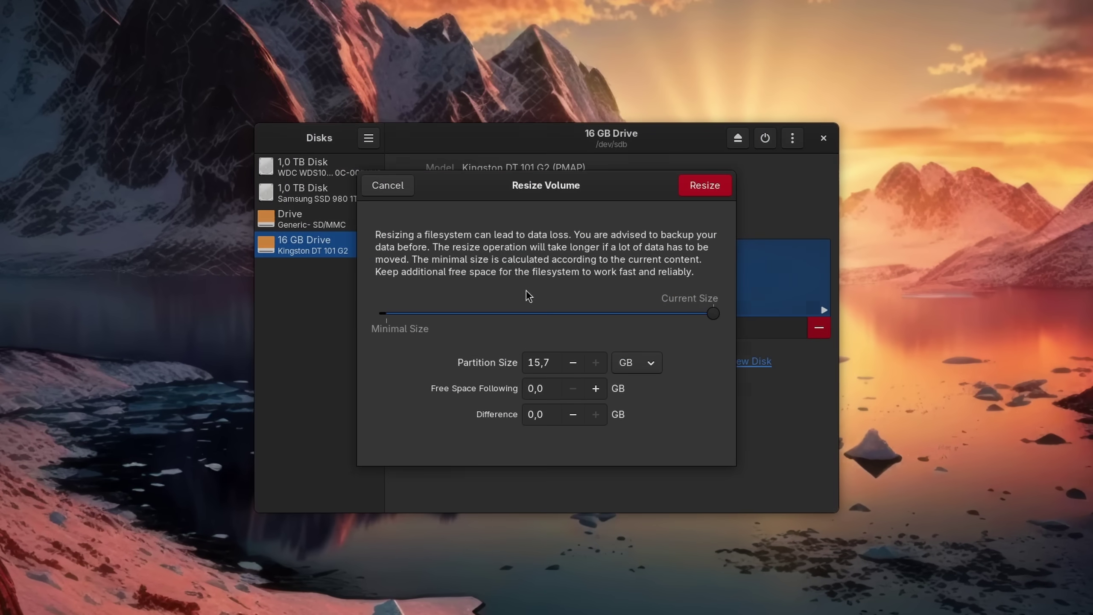
drag(715, 314, 598, 321)
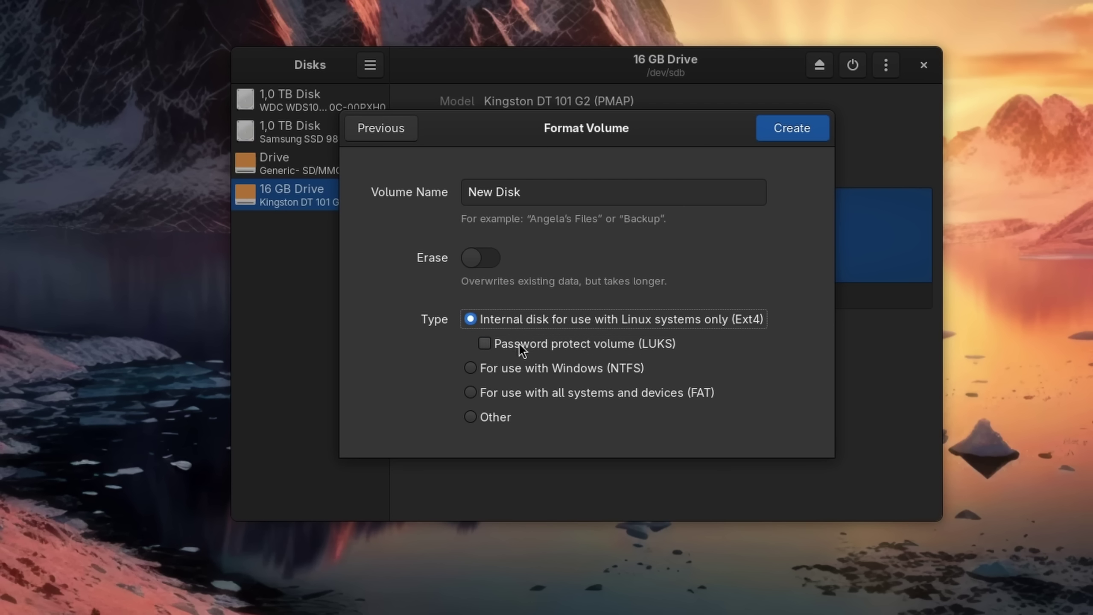
- Write OPNsense-25.1-vga-amd64.img with Disk Image Writer to the 16 GB Drive and start restoring
click(487, 344)
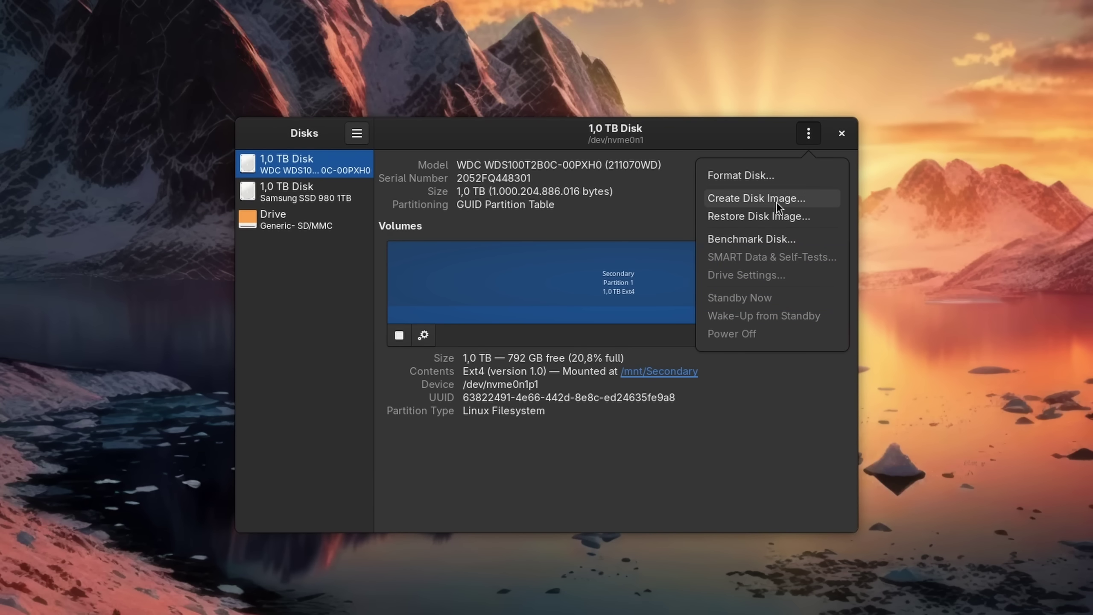
click(776, 201)
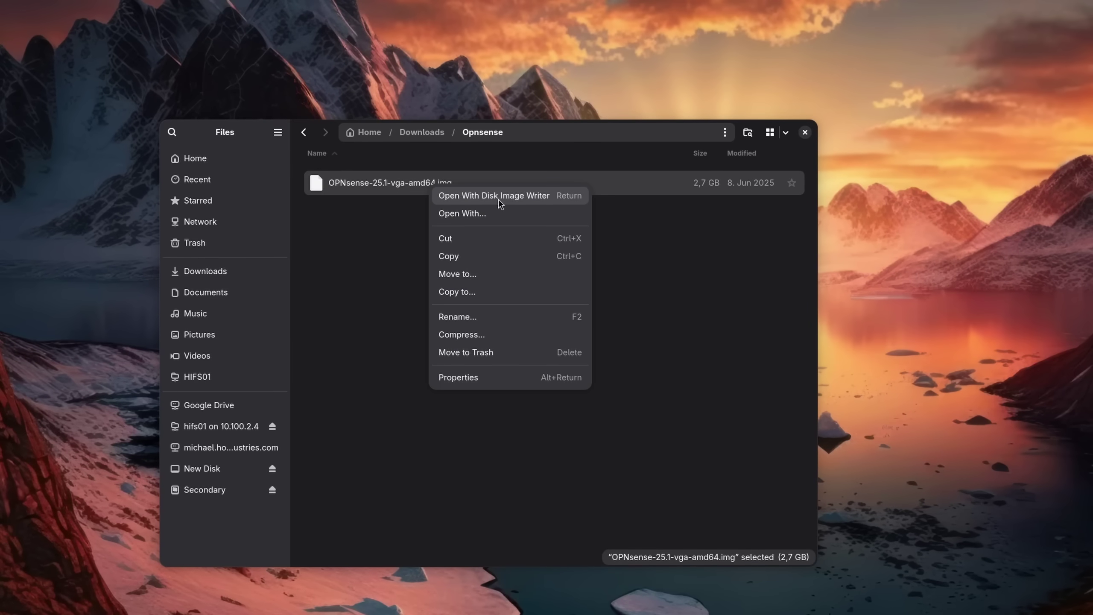
click(510, 198)
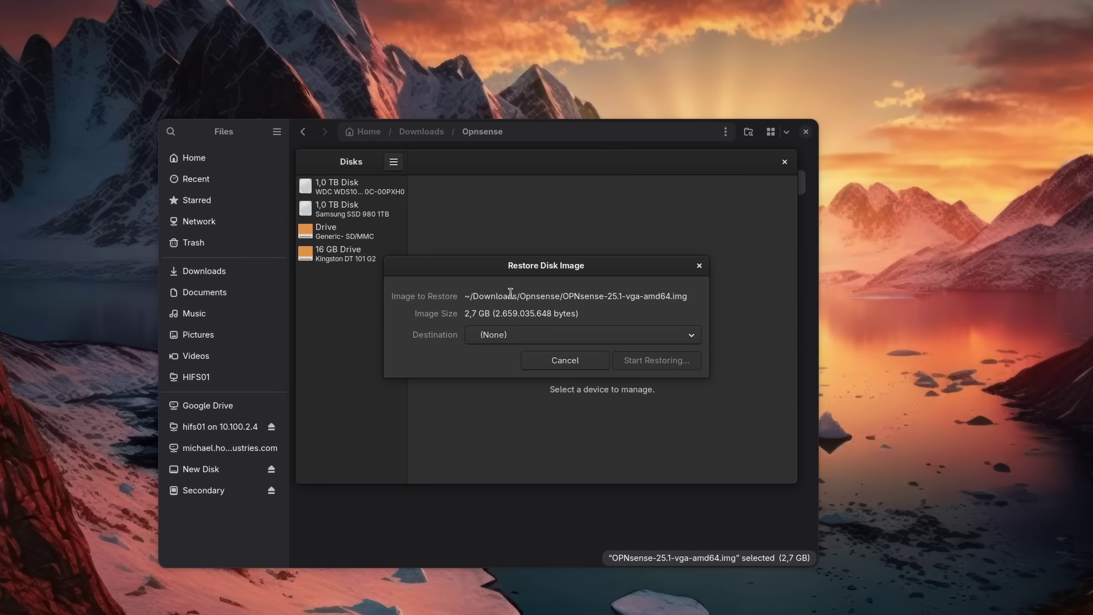
click(514, 336)
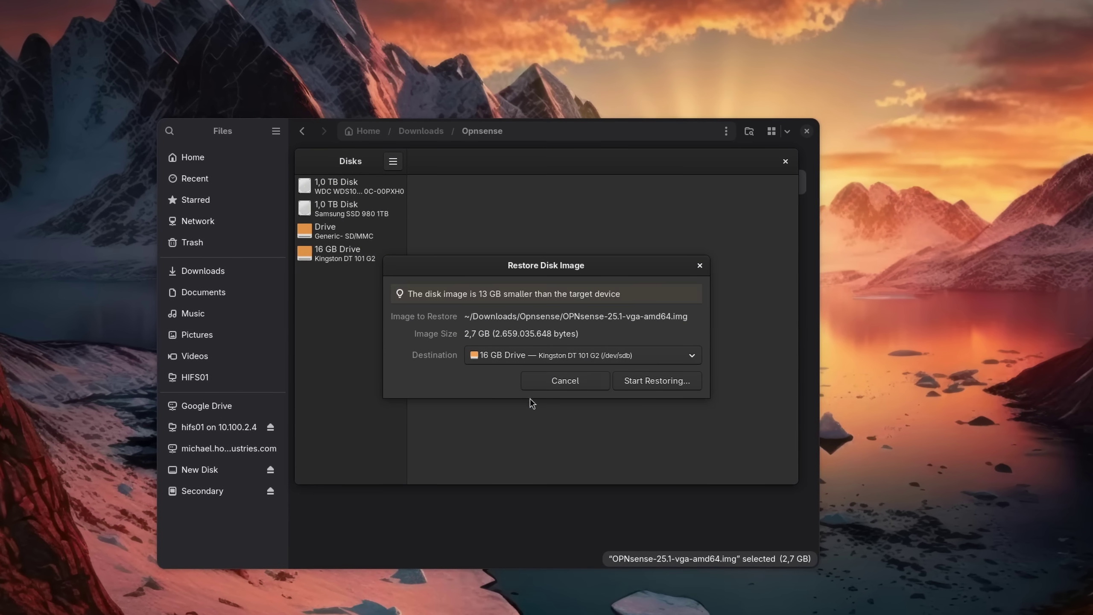
click(643, 379)
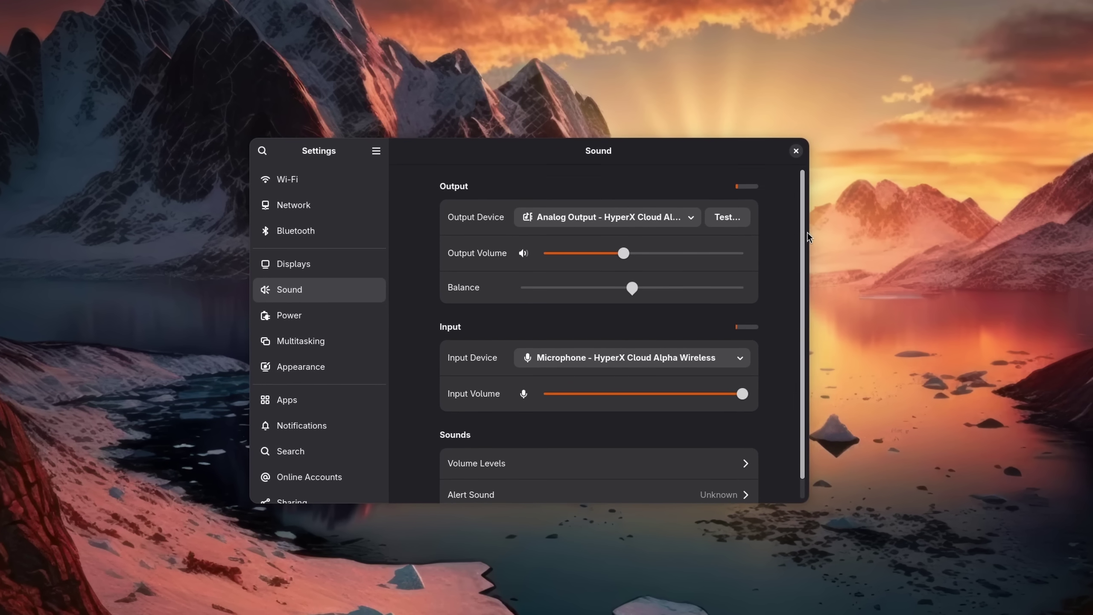
- Scroll down the Sound page and open Volume Levels to show per-application volumes
drag(807, 233, 805, 251)
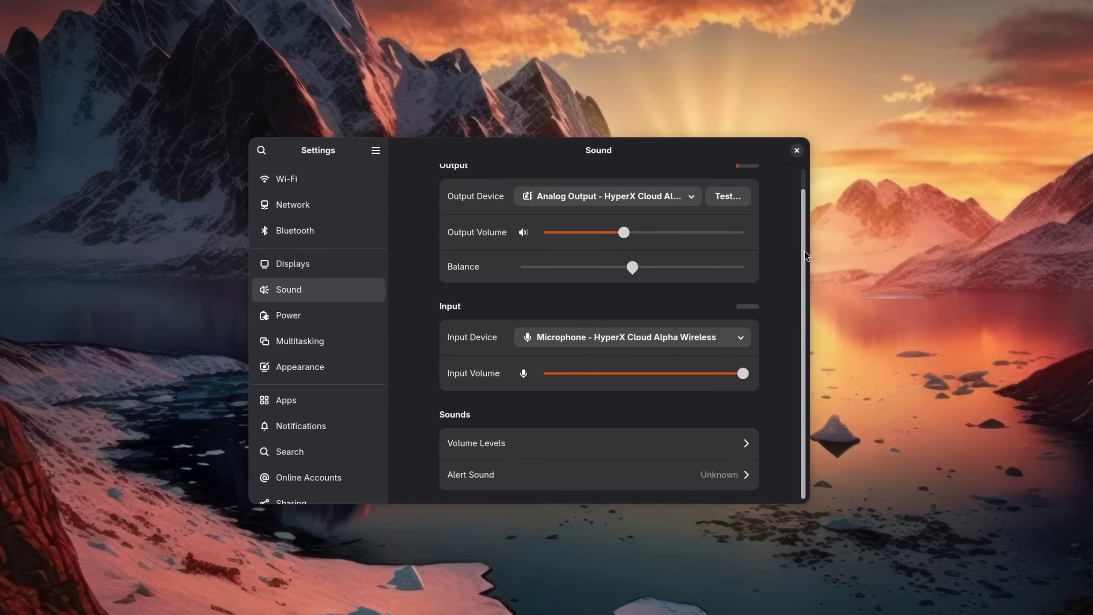
click(739, 439)
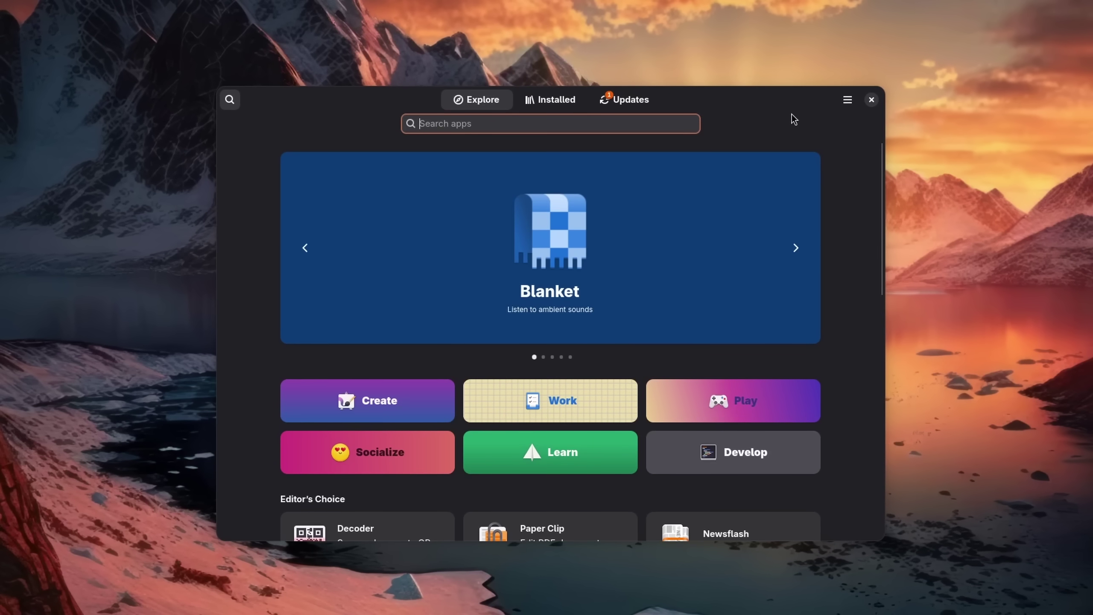
- Launch pavucontrol and split the Resolve stream into separate channel volumes
text(pavucontrol)
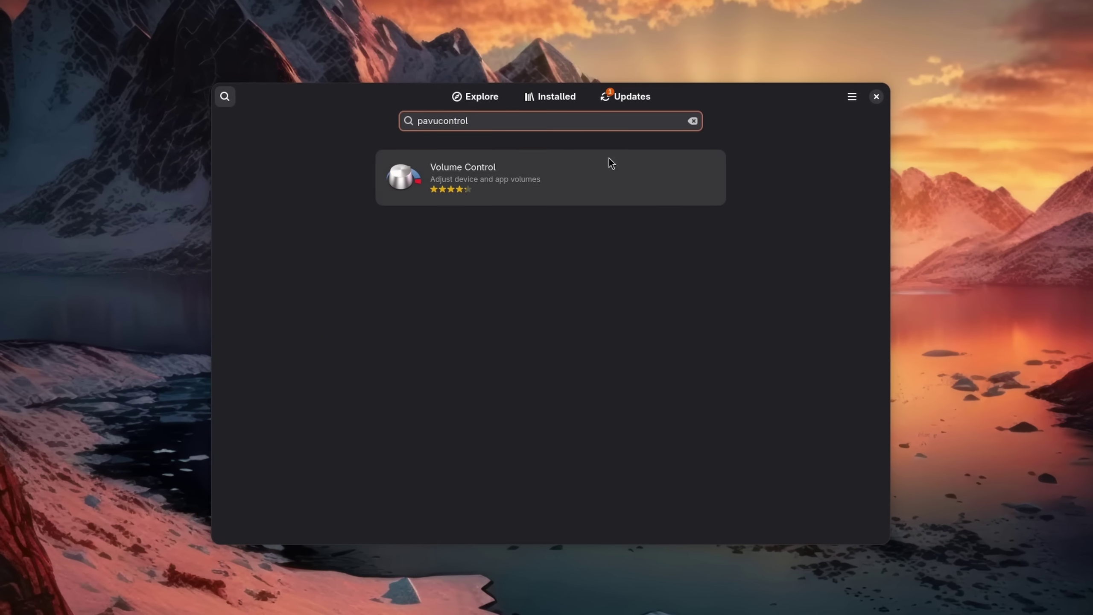
click(509, 188)
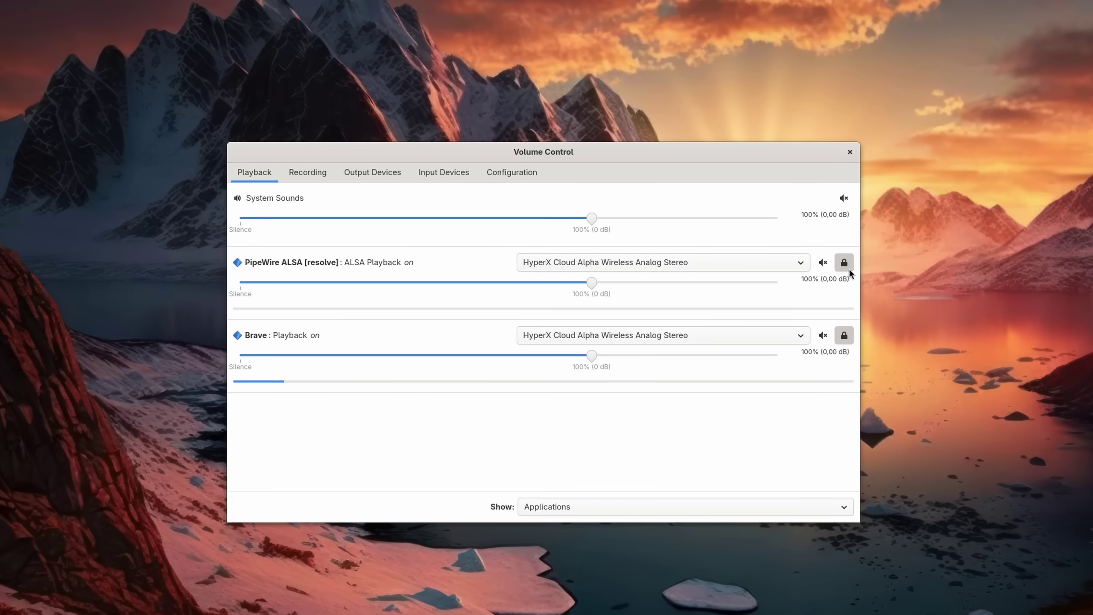
click(845, 265)
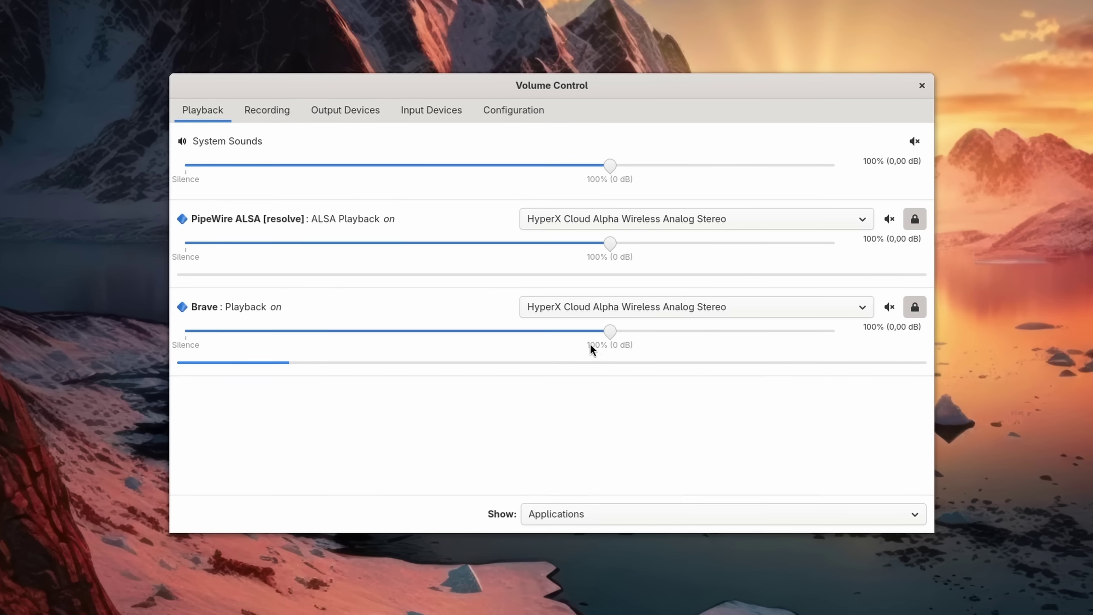
- Boost Brave's playback volume to 122% and allow TrueHD on the HDMI output
drag(613, 331, 699, 329)
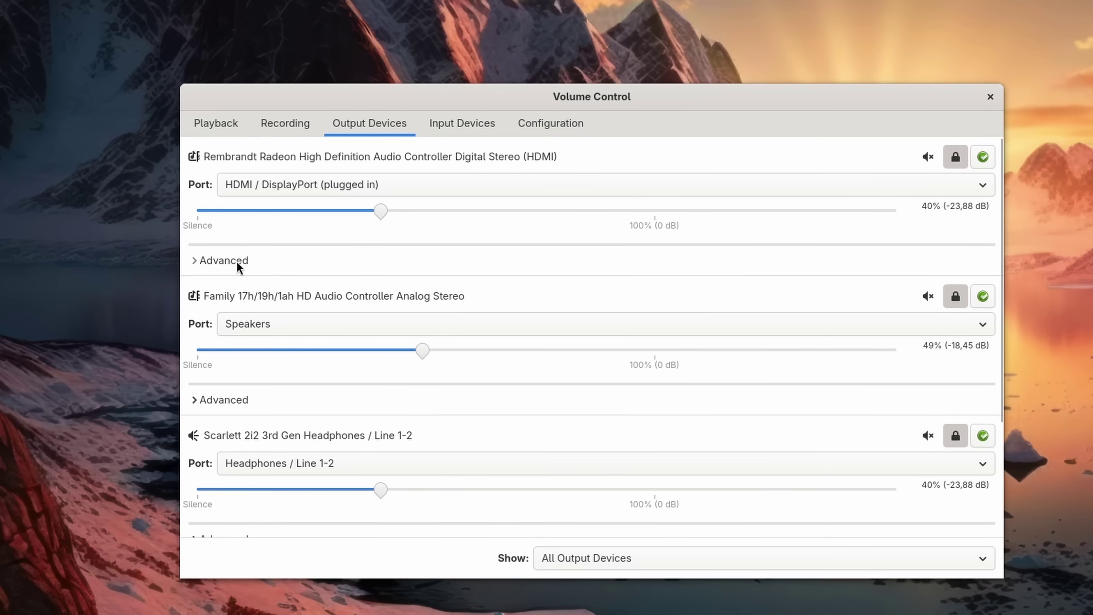
click(236, 260)
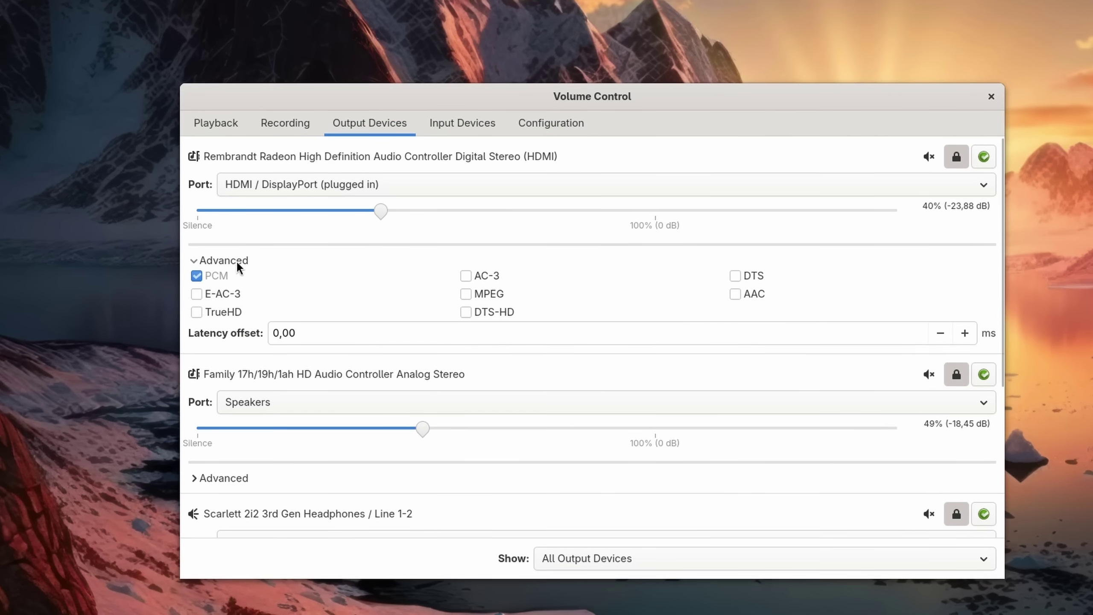
click(196, 312)
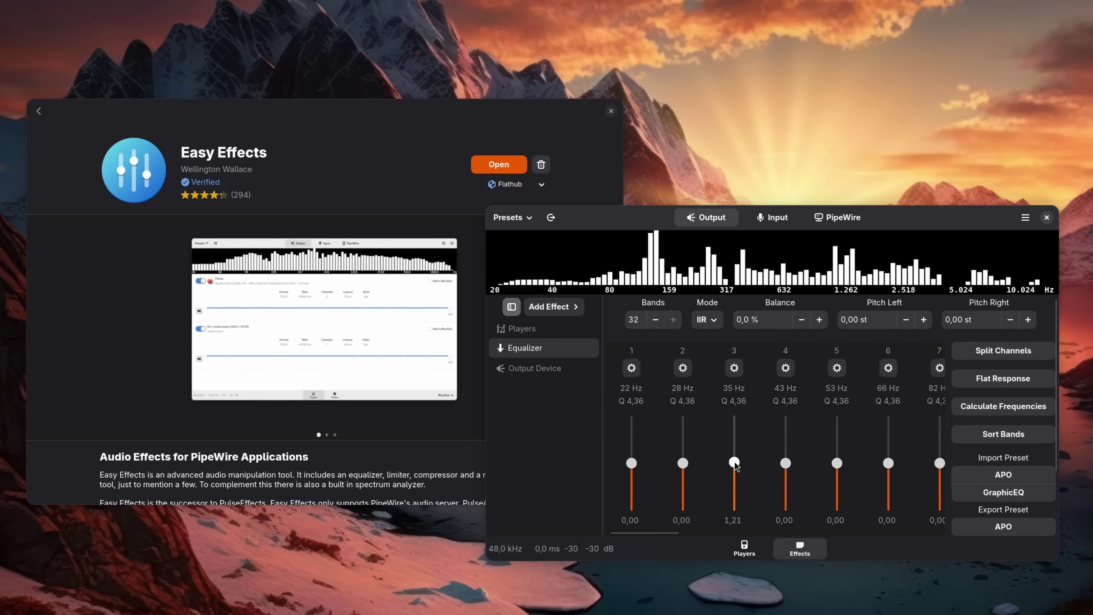
- Drag the 35 Hz (band 3) equalizer slider upward
drag(733, 463, 744, 429)
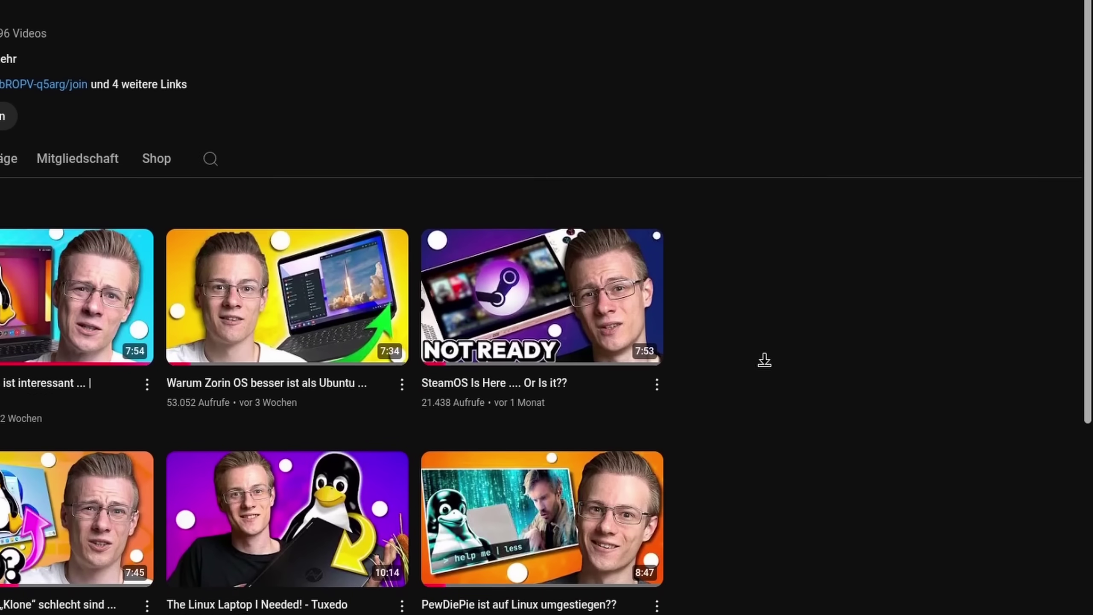
- Drag Lorem Ipsum passages and the 'Where can I get some?' heading from lipsum.com into Text Editor
scroll(764, 340, up, 4)
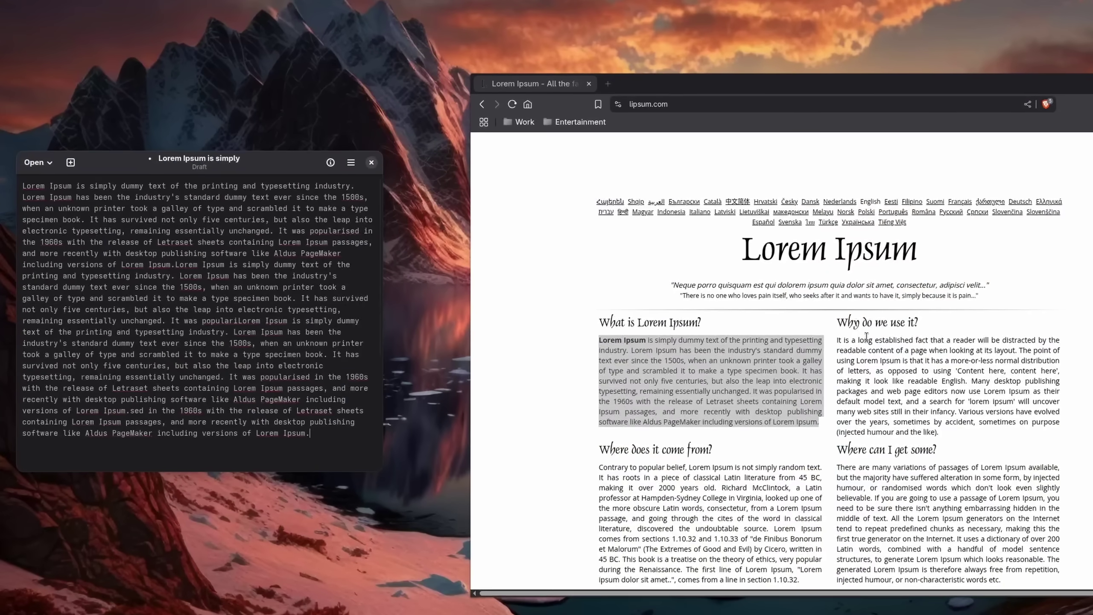
drag(866, 337, 1006, 391)
drag(924, 370, 295, 343)
drag(600, 451, 942, 452)
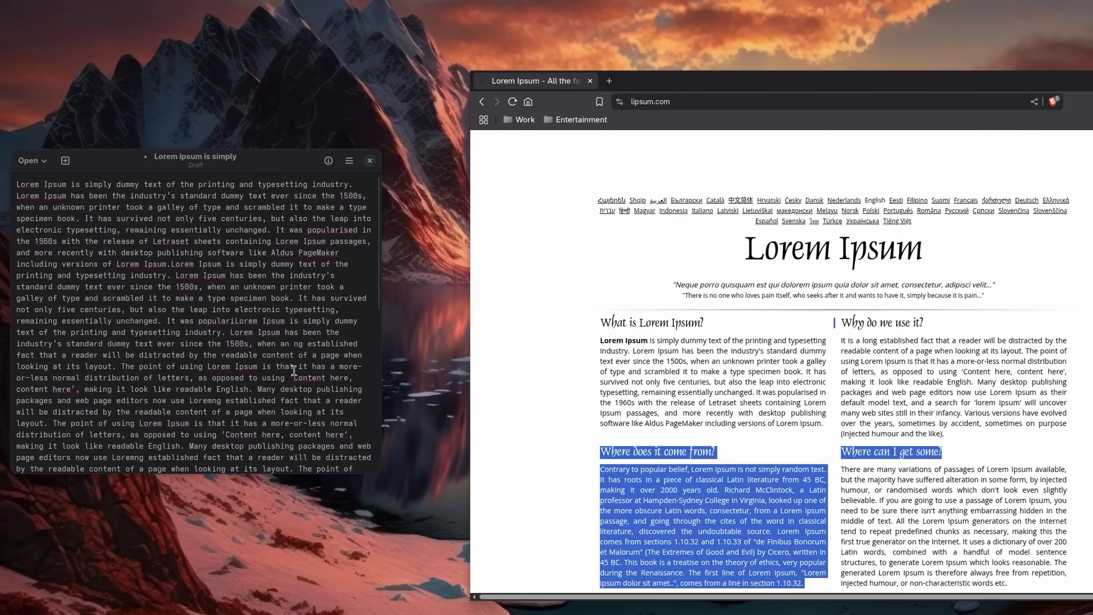
click(868, 455)
drag(257, 357, 255, 357)
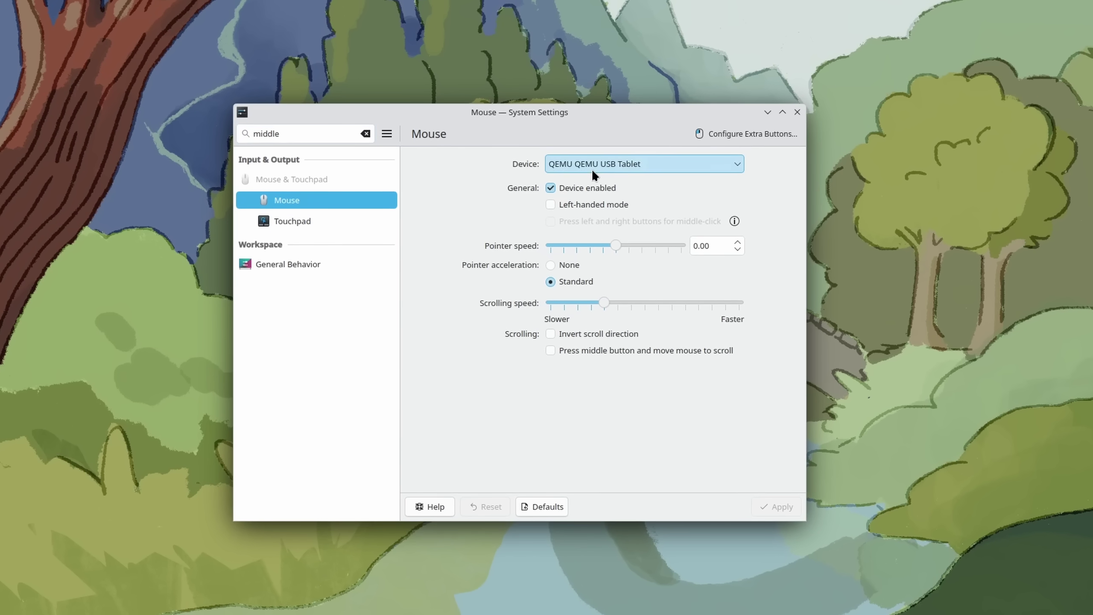
- Enable 'Press middle button and move mouse to scroll' for the VirtualPS/2 VMware VMMouse and apply
click(592, 173)
click(594, 203)
click(550, 350)
click(771, 503)
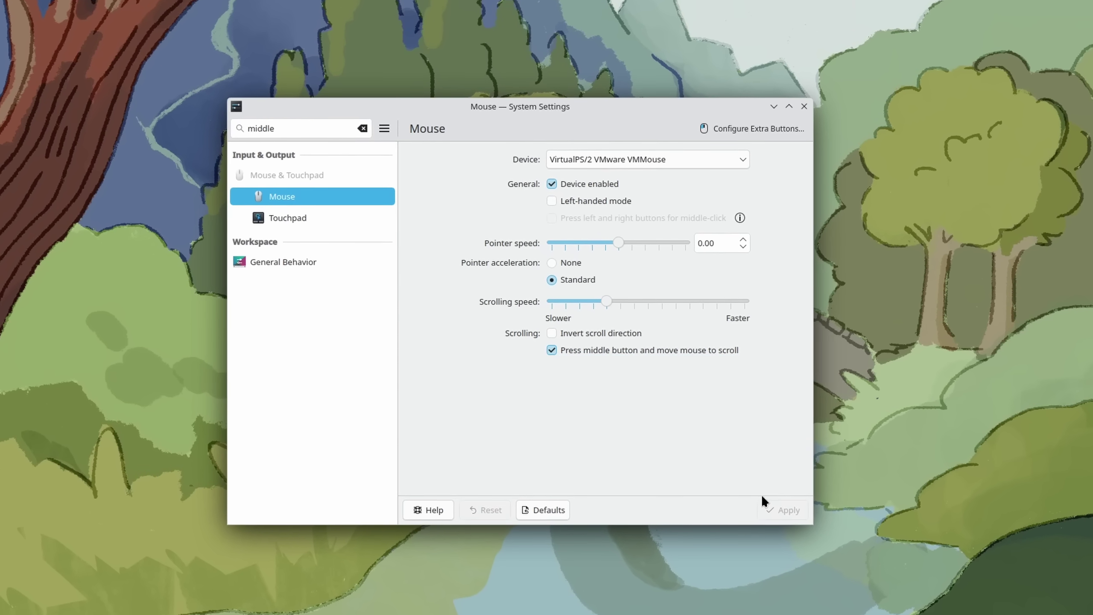
- Set the middle button's function to automatic scrolling in LibreOffice
click(361, 126)
scroll(365, 162, down, 1)
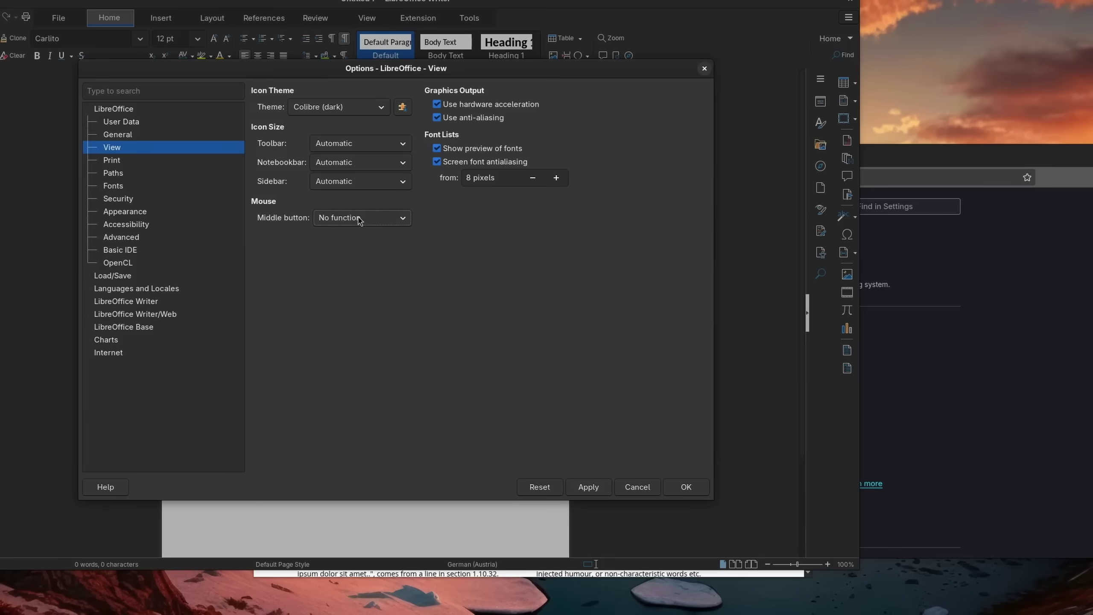
click(362, 217)
click(366, 246)
click(879, 176)
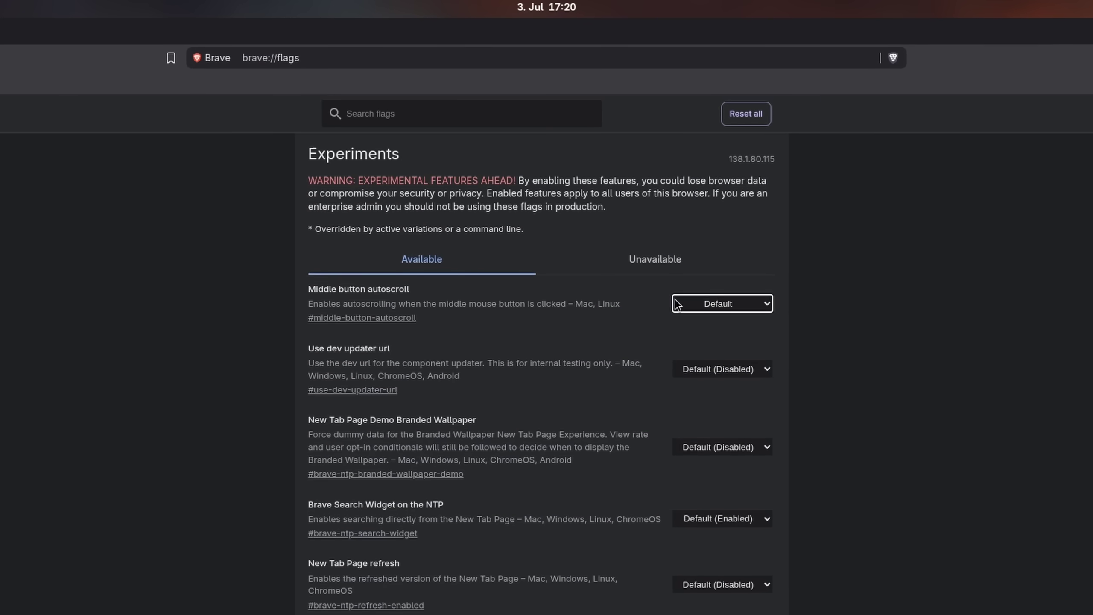
- Set the Middle button autoscroll flag to Enabled on brave://flags
click(699, 303)
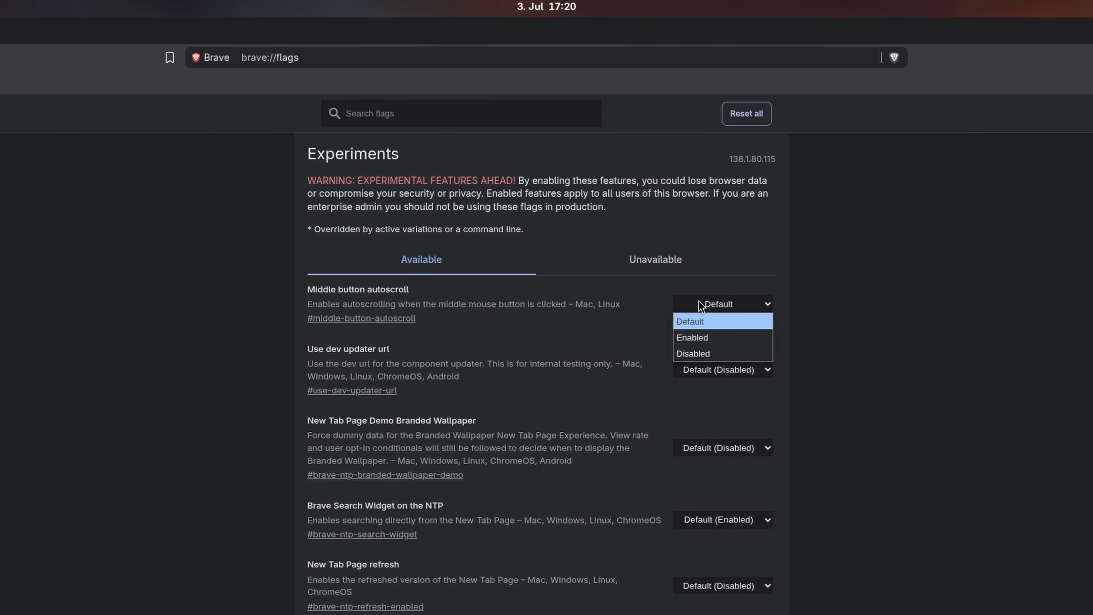
click(710, 337)
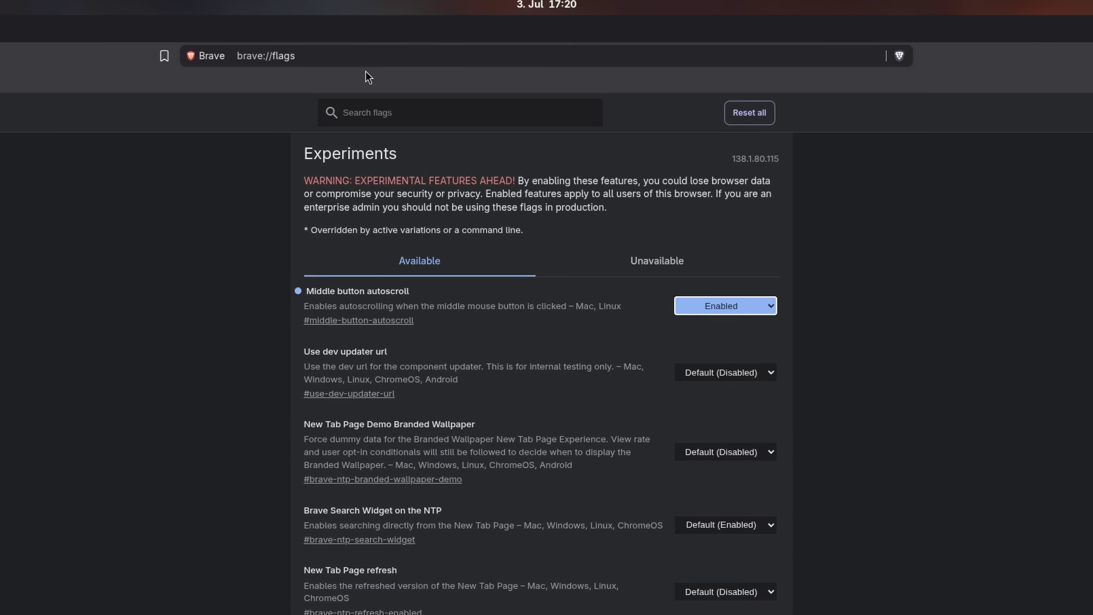
click(371, 54)
click(382, 55)
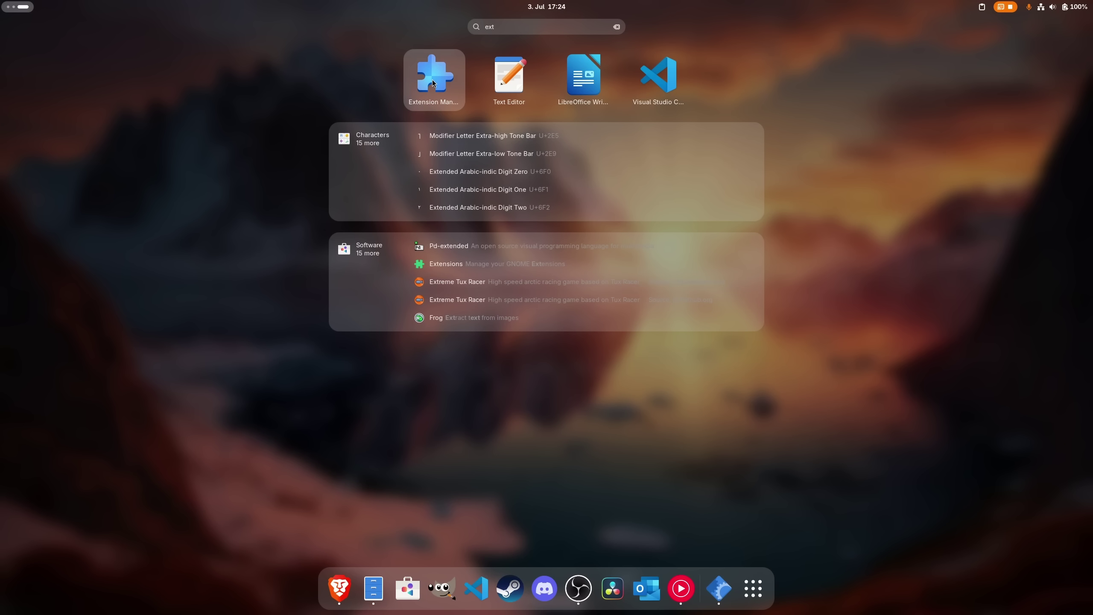
- Launch Extension Manager from the overview search and switch the accent colour from orange to blue
click(432, 80)
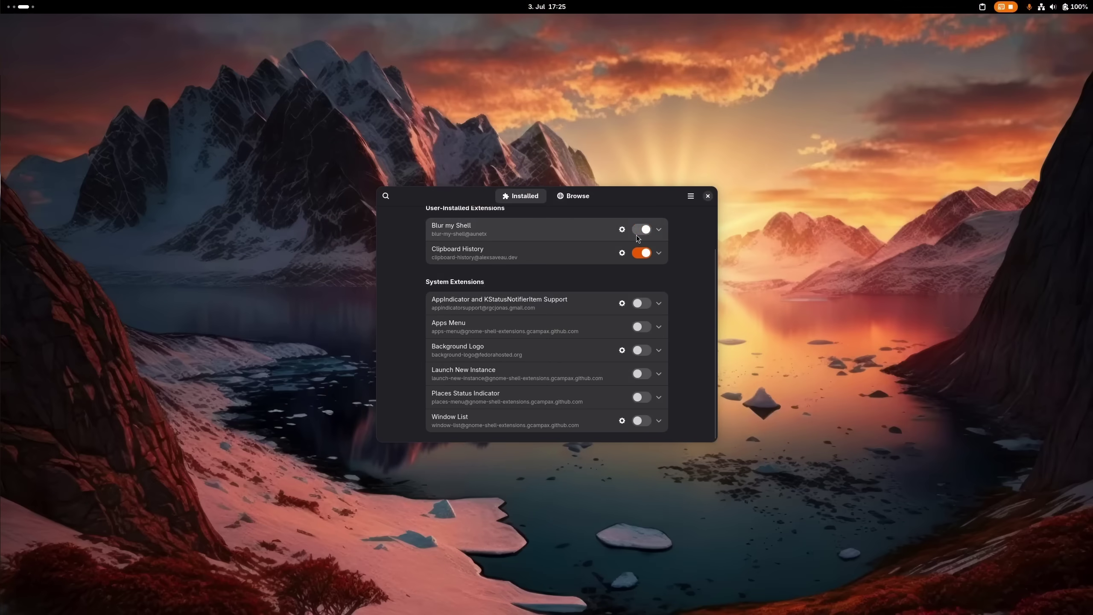
key(super)
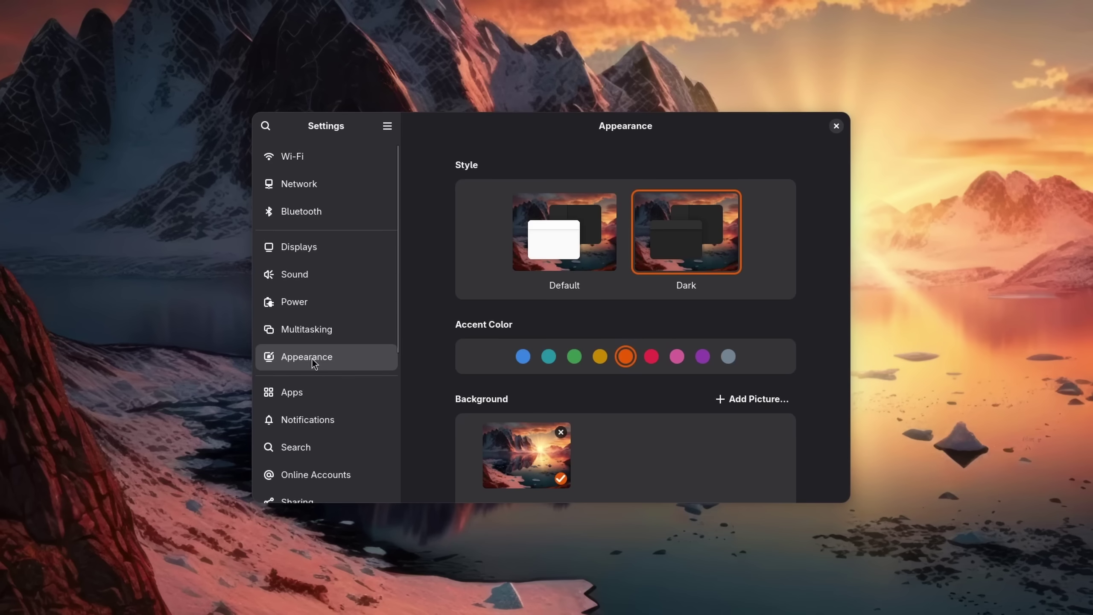
click(523, 356)
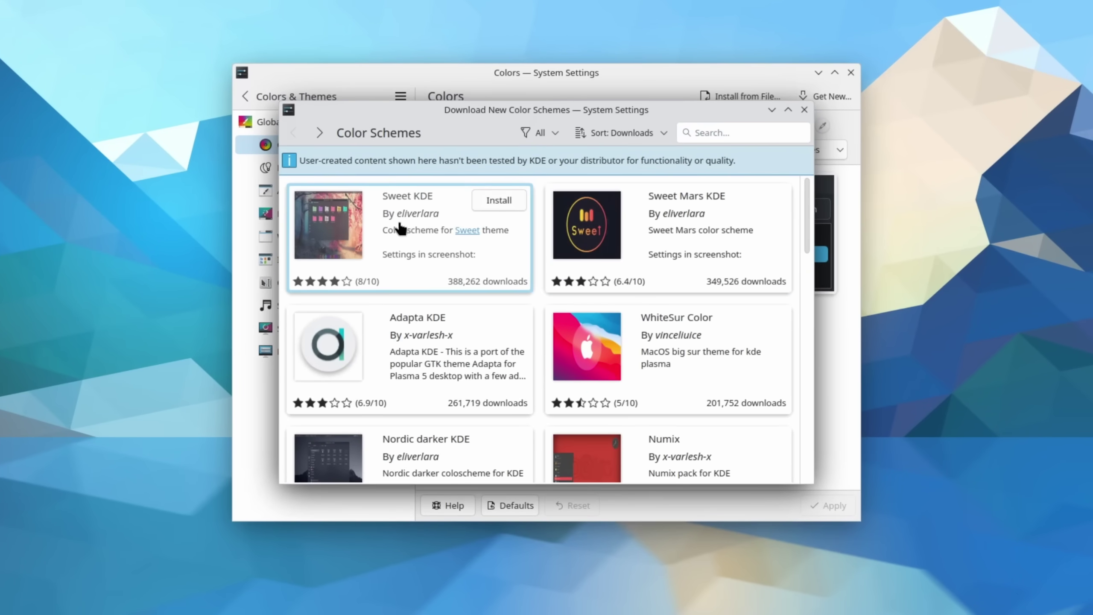
- Preview the Sweet KDE colour scheme's screenshots, then drag Software onto a workspace in the overview
click(421, 234)
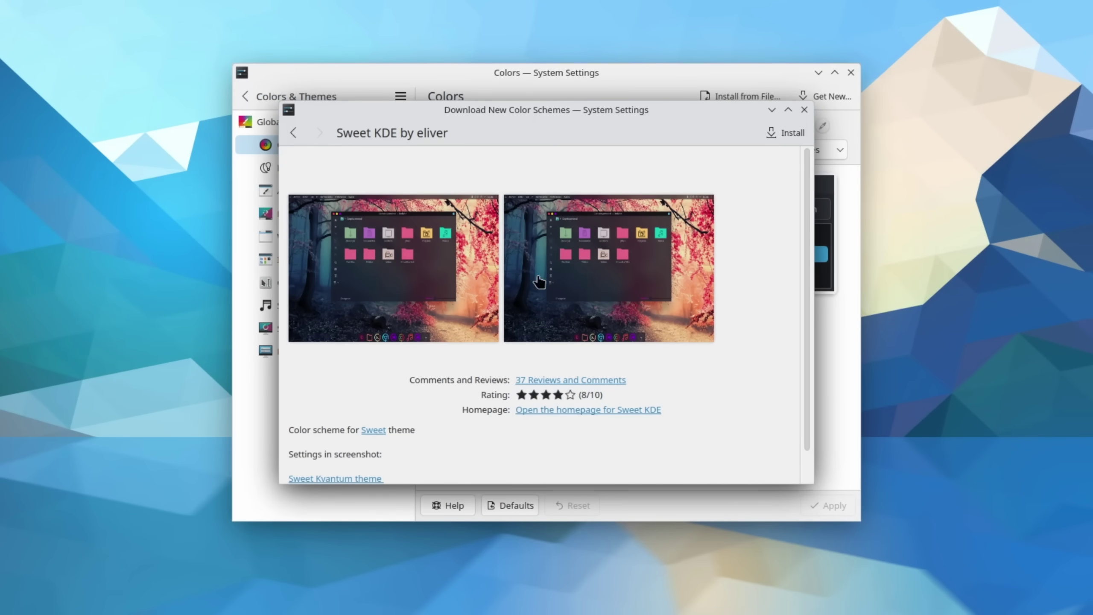
click(588, 283)
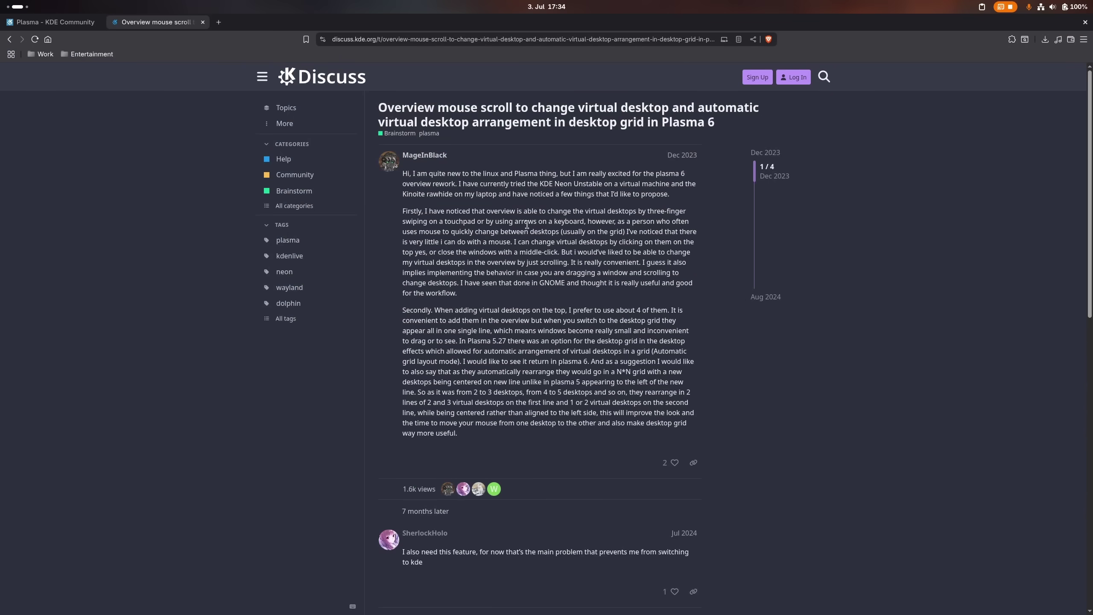
key(super)
scroll(411, 581, down, 1)
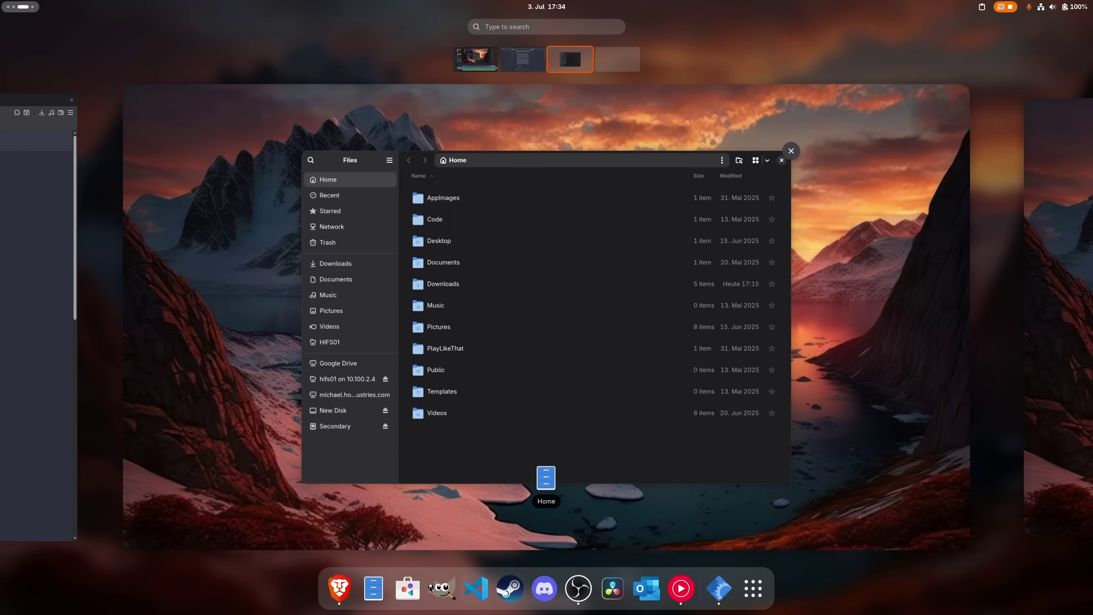
drag(406, 588, 491, 397)
drag(631, 48, 631, 49)
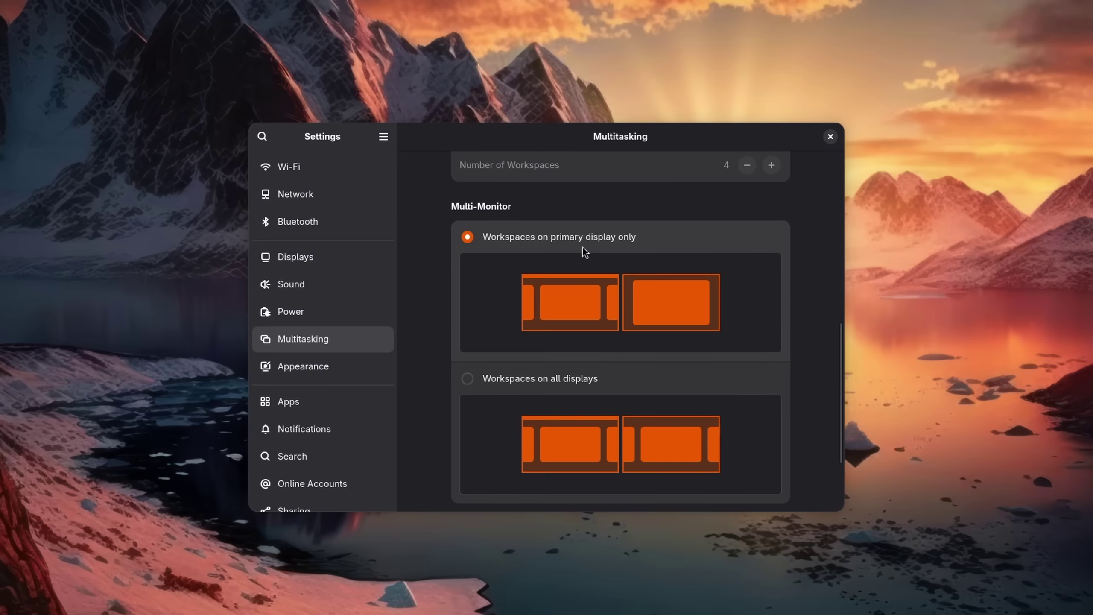